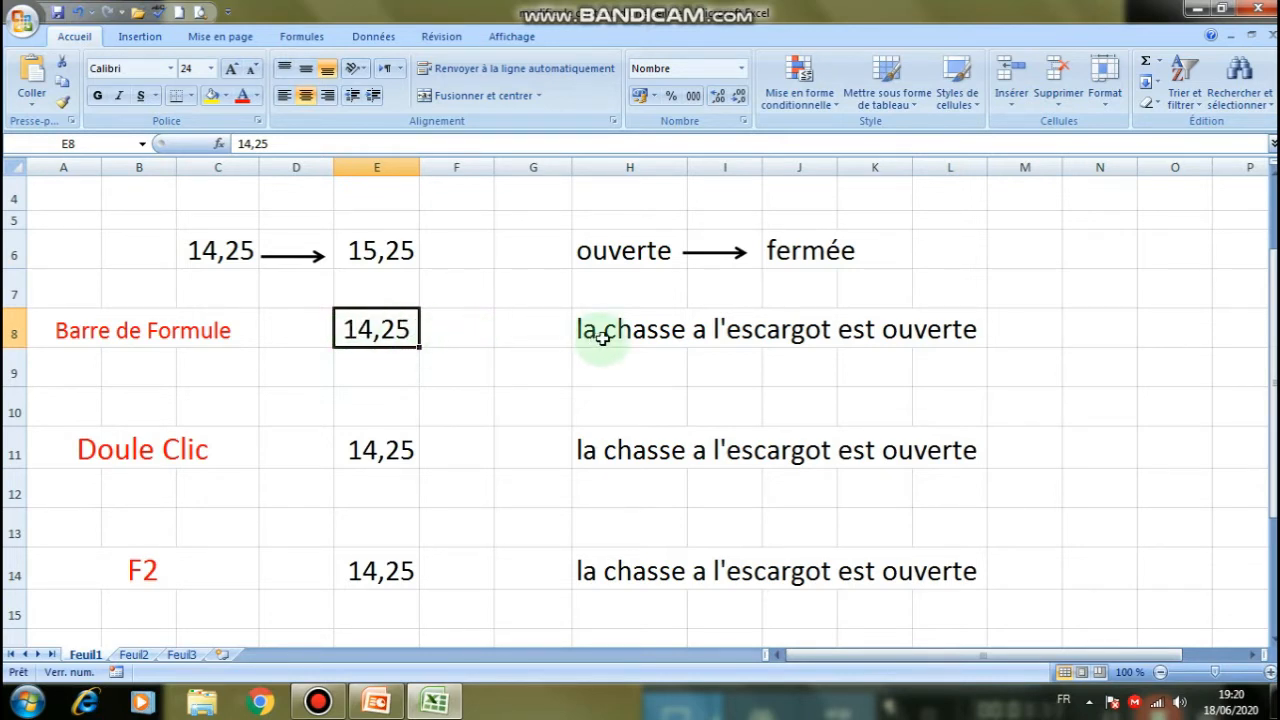
type("15")
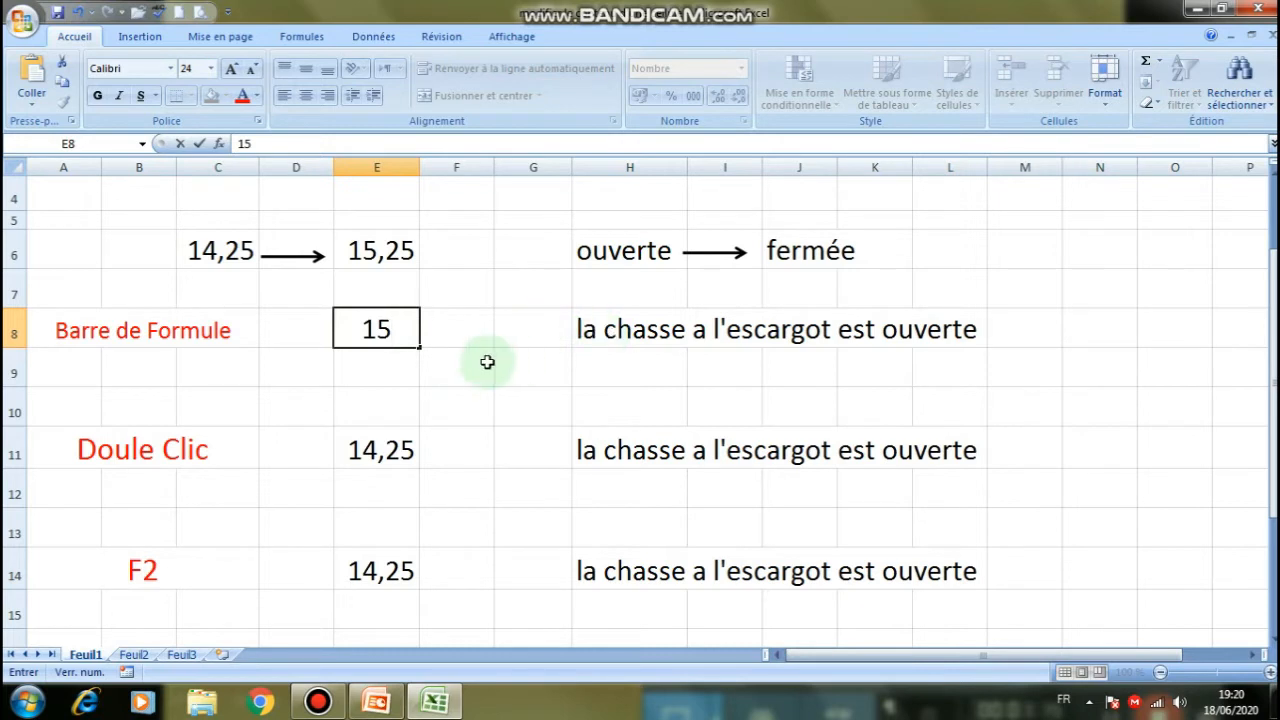
left_click(77, 12)
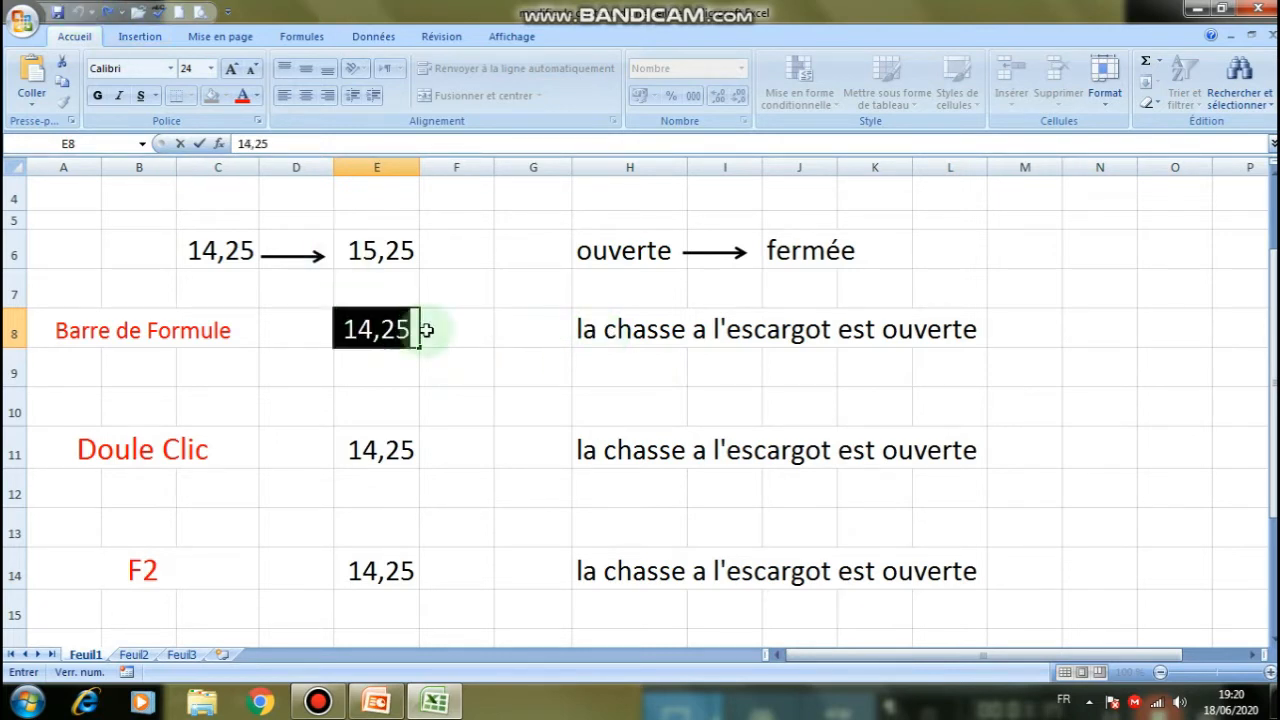
left_click(453, 363)
left_click(367, 333)
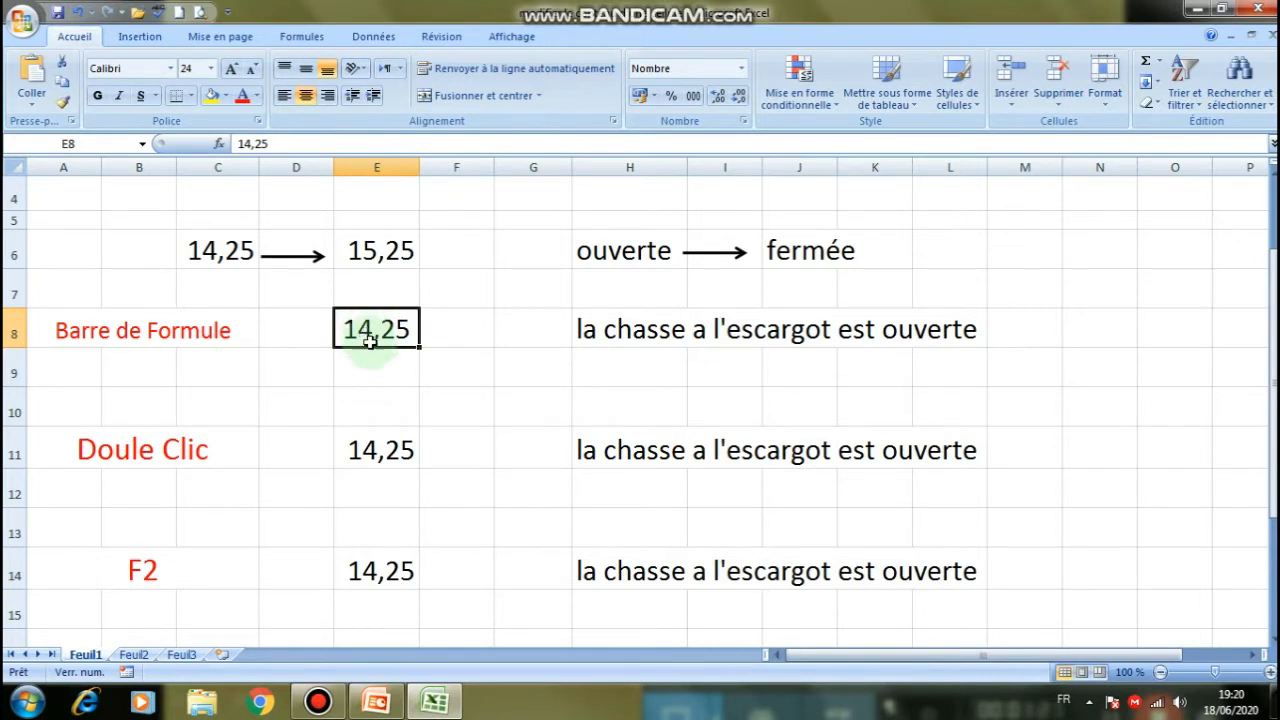
left_click(437, 369)
Step: Correct only the differing digit of the number in cell E8 so that it reads 15,25
left_click(371, 329)
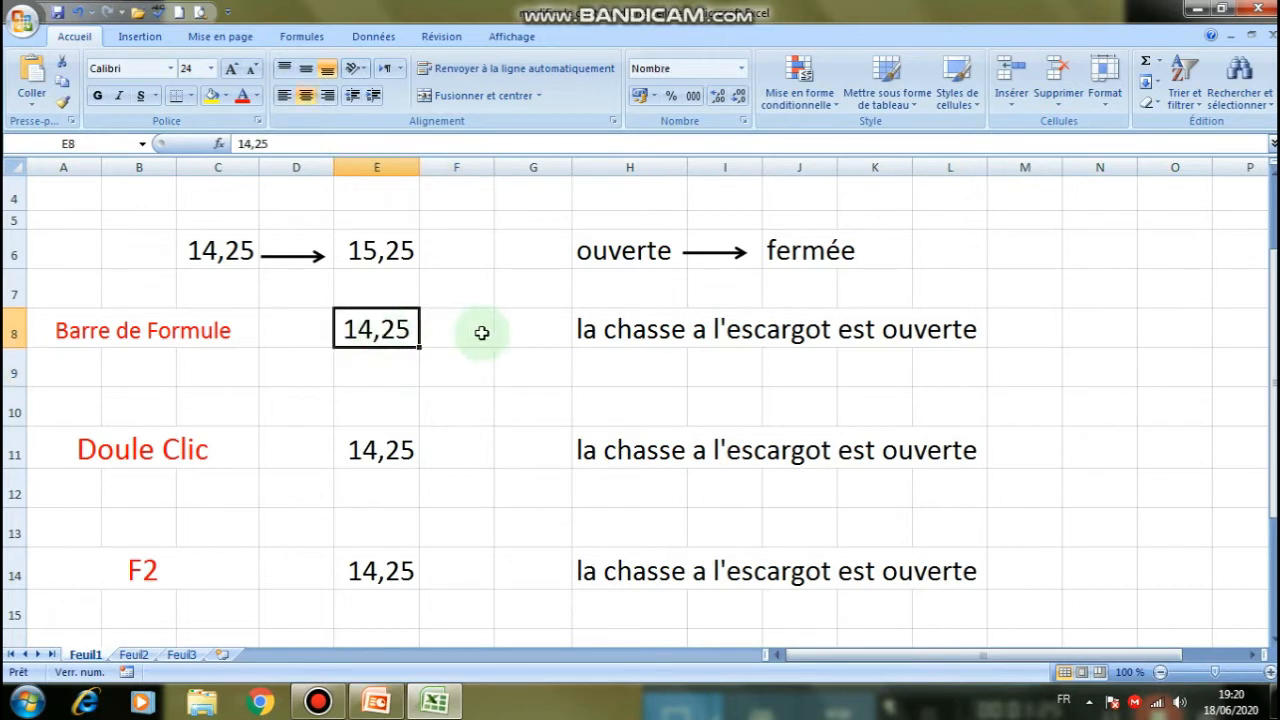
left_click(284, 141)
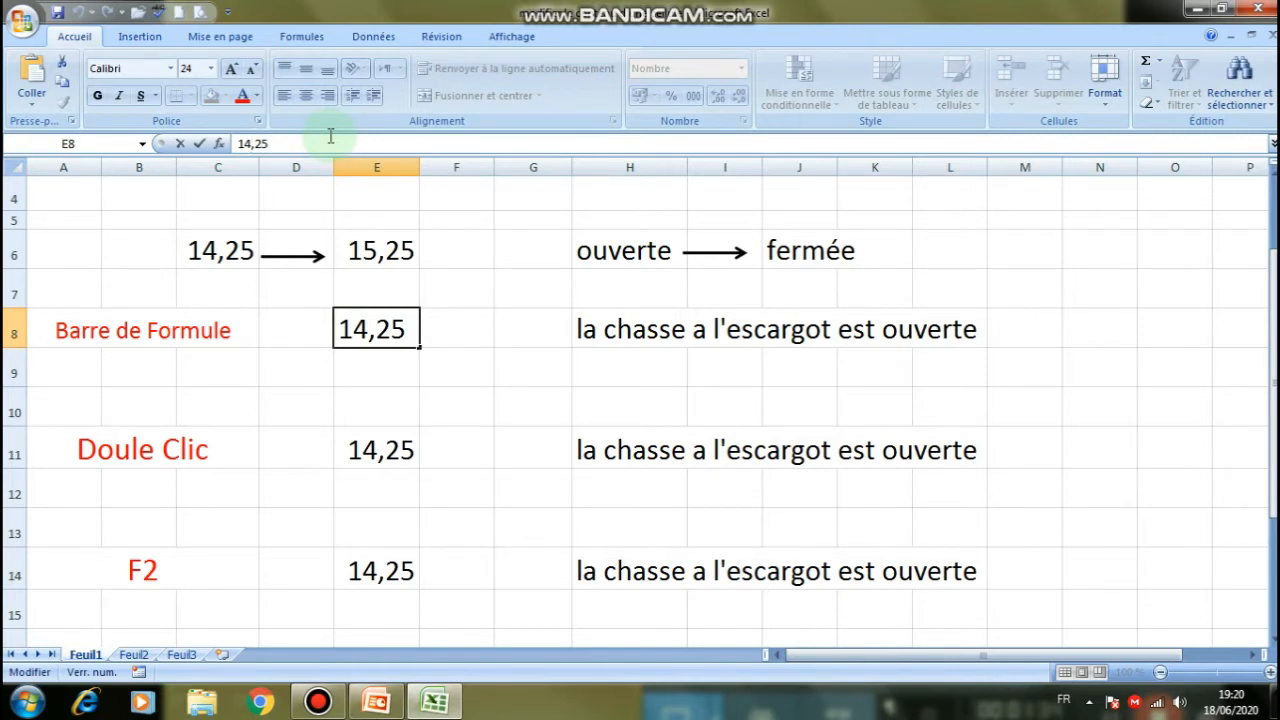
key("BackSpace")
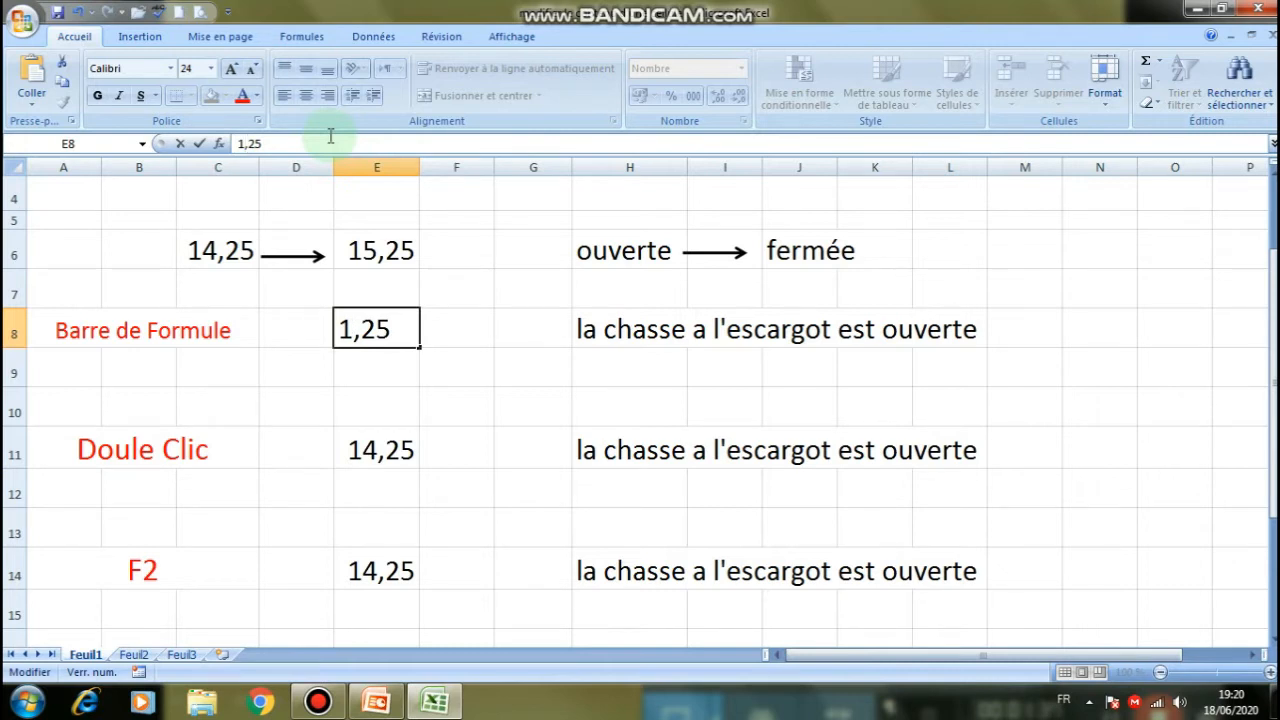
type("5")
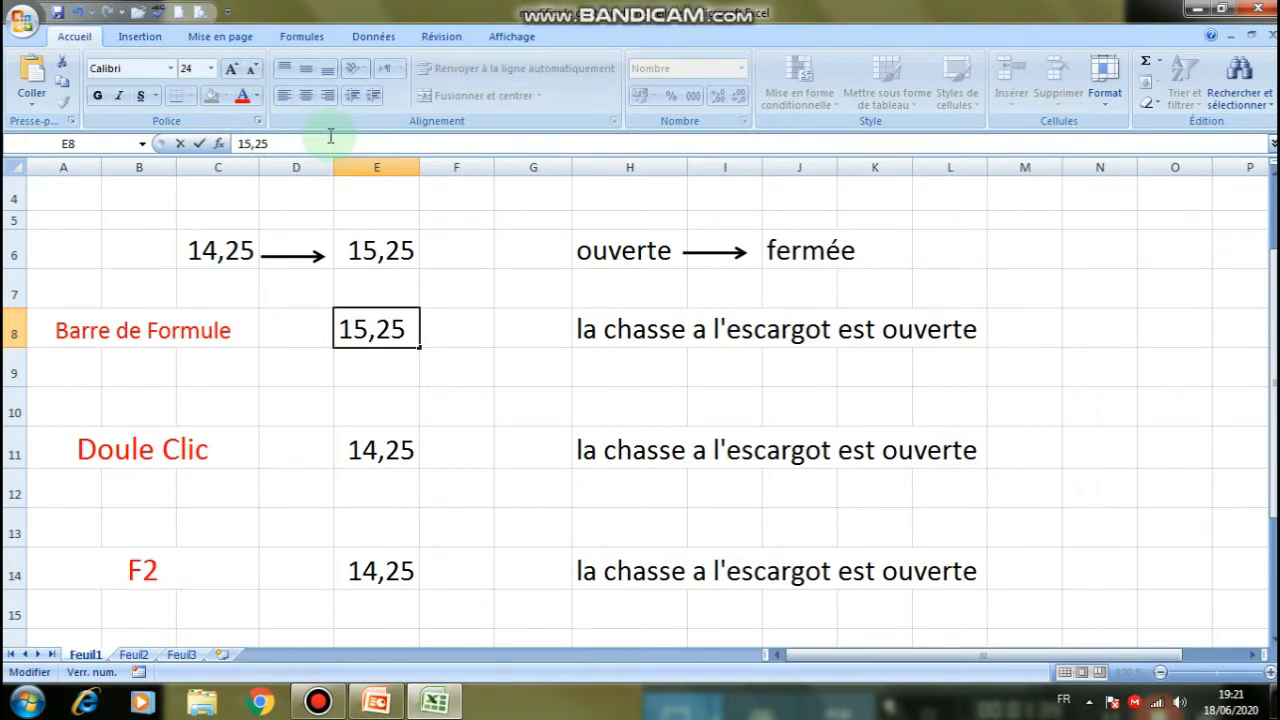
key("Return")
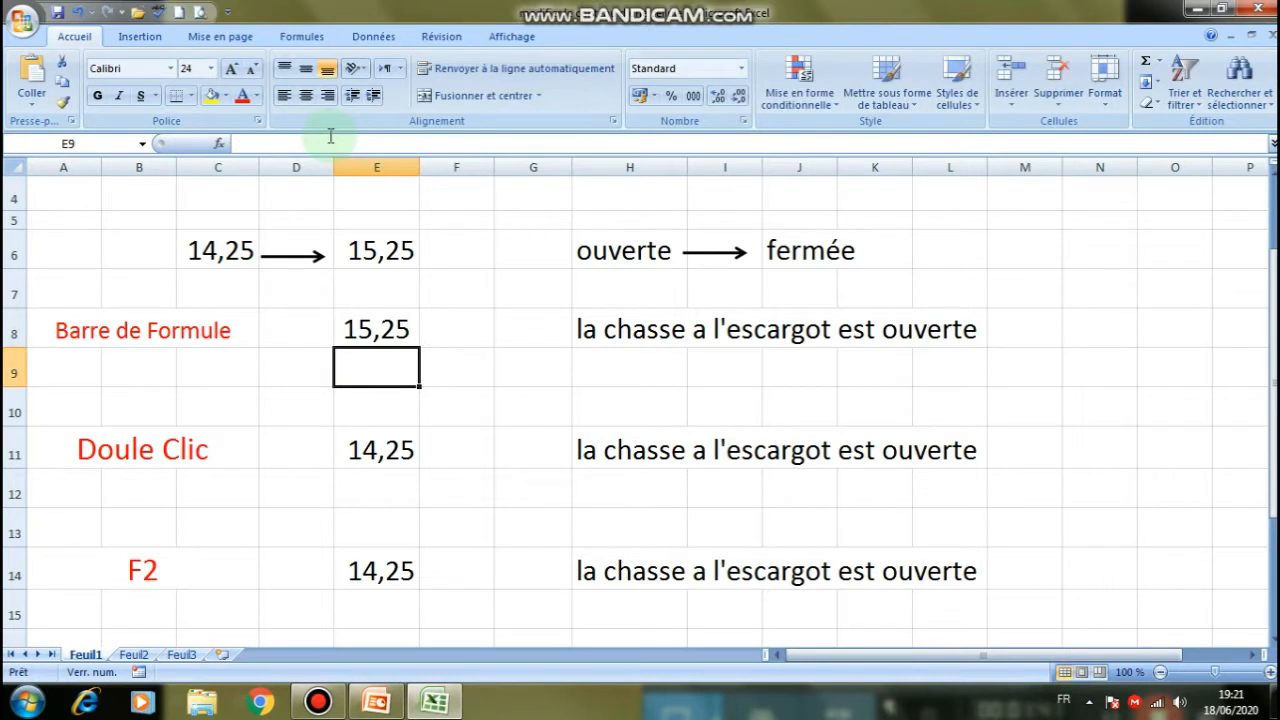
Step: Edit the number in cell E11 directly in the cell so that it reads 15,25
left_click(367, 452)
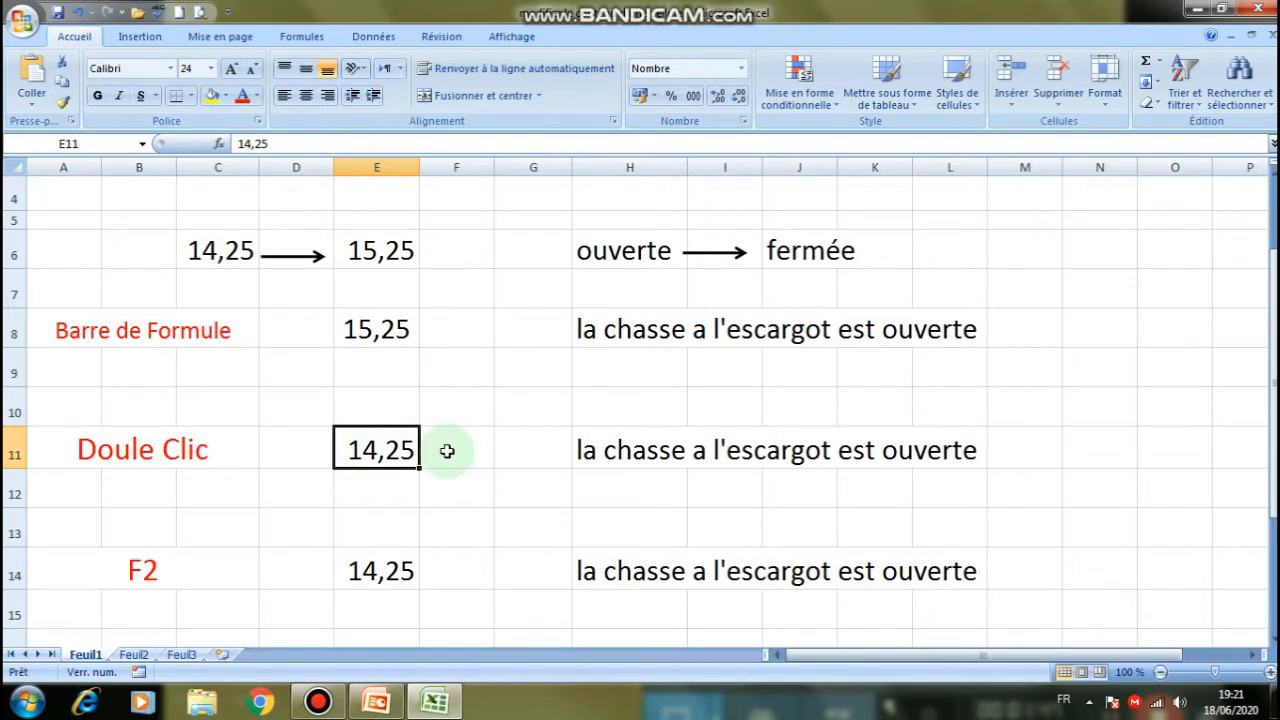
double_click(368, 449)
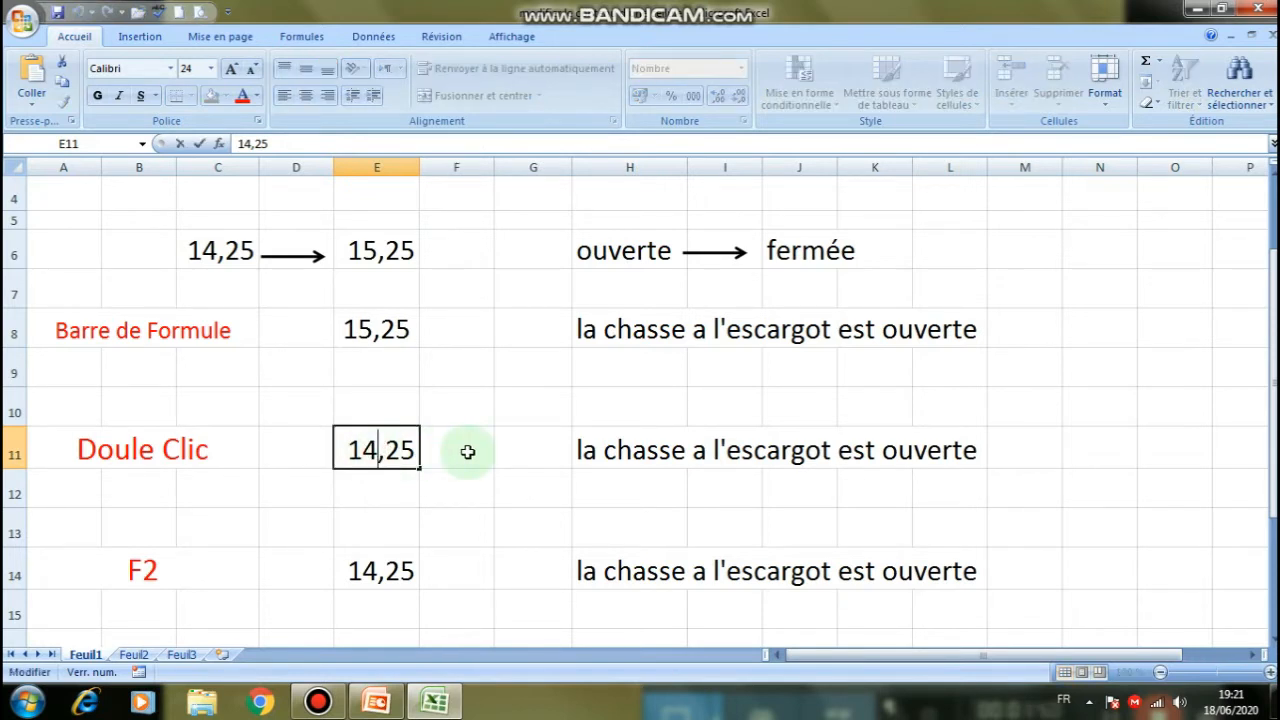
key("Left")
key("BackSpace")
type("5")
key("Return")
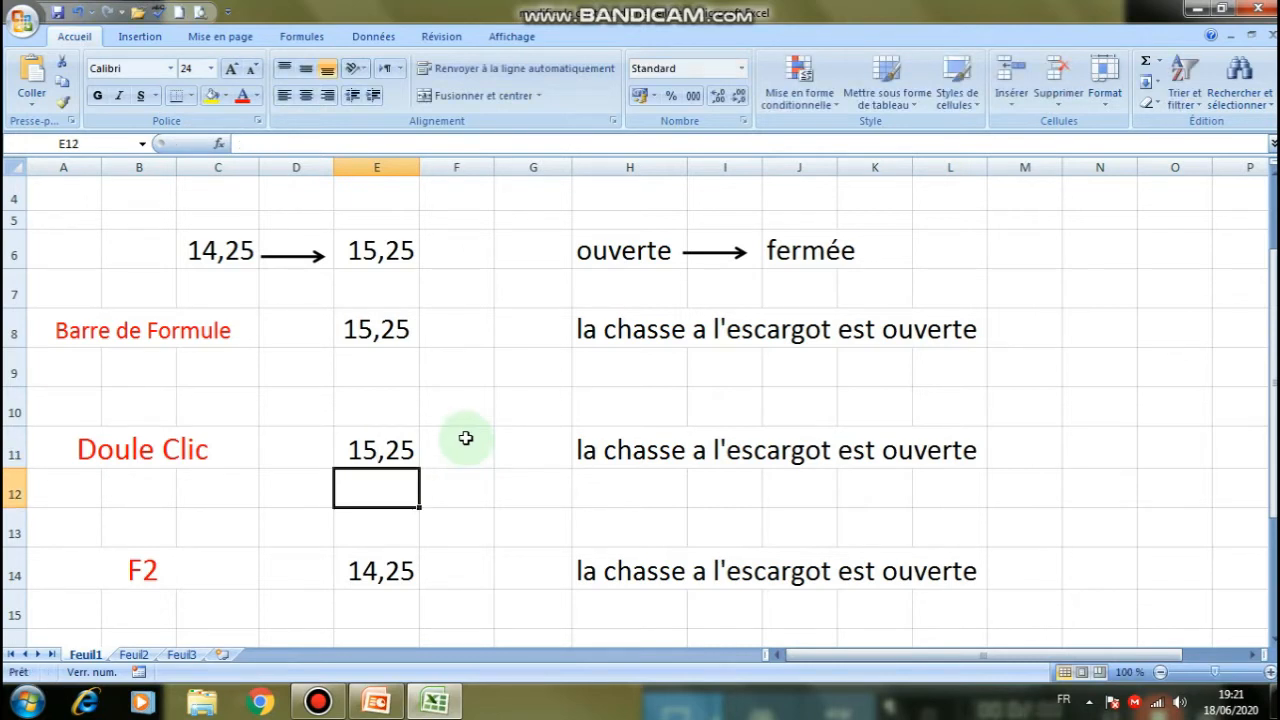
Step: Edit the number in cell E14 in place so that it reads 15,25
left_click(372, 572)
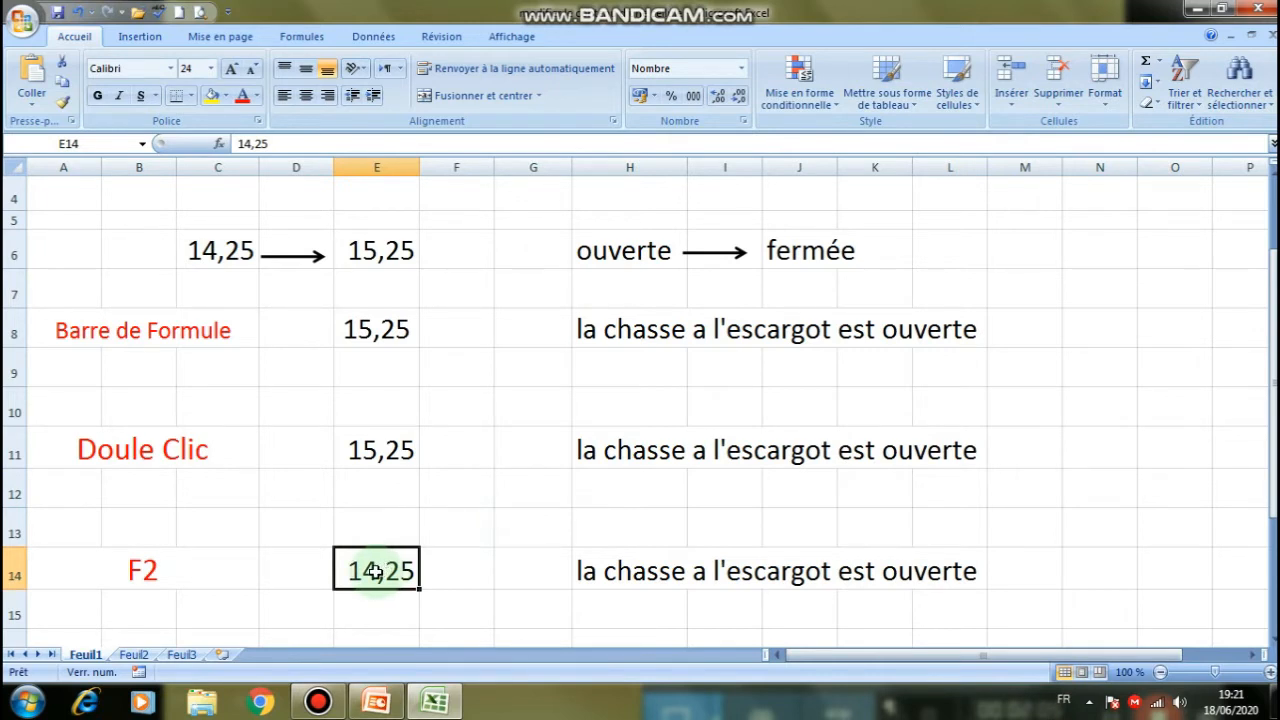
key("F2")
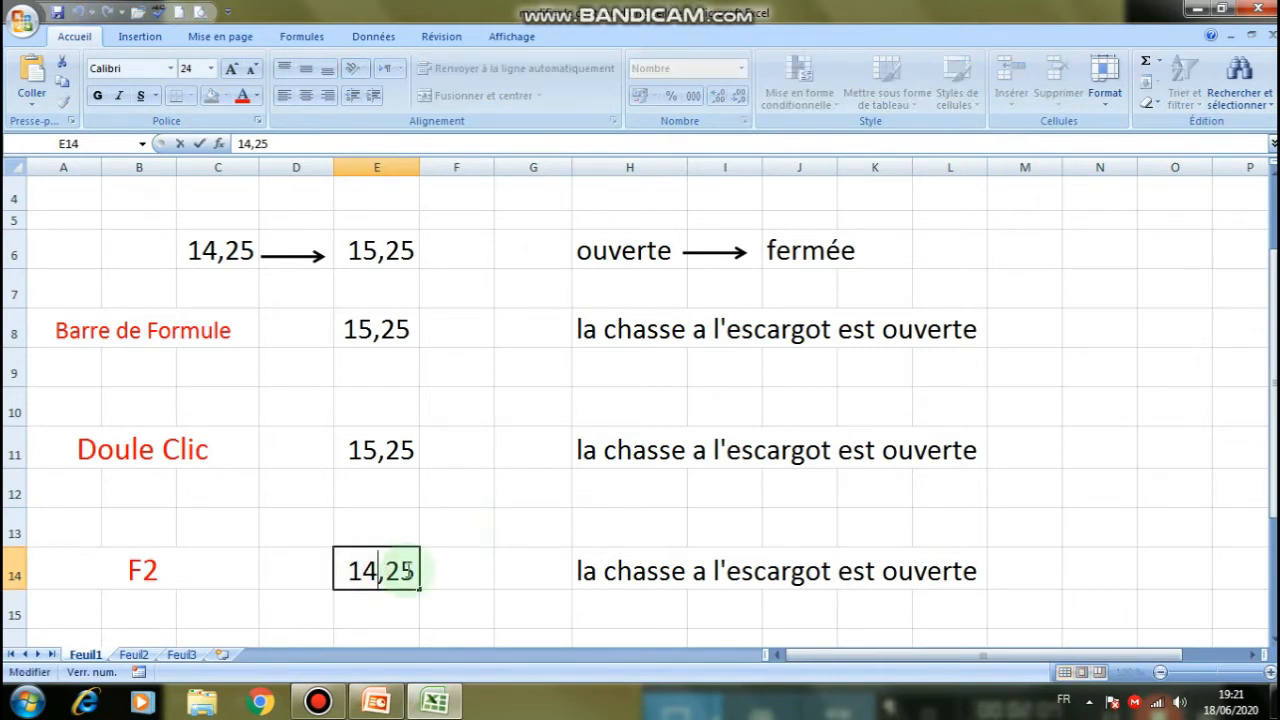
key("BackSpace")
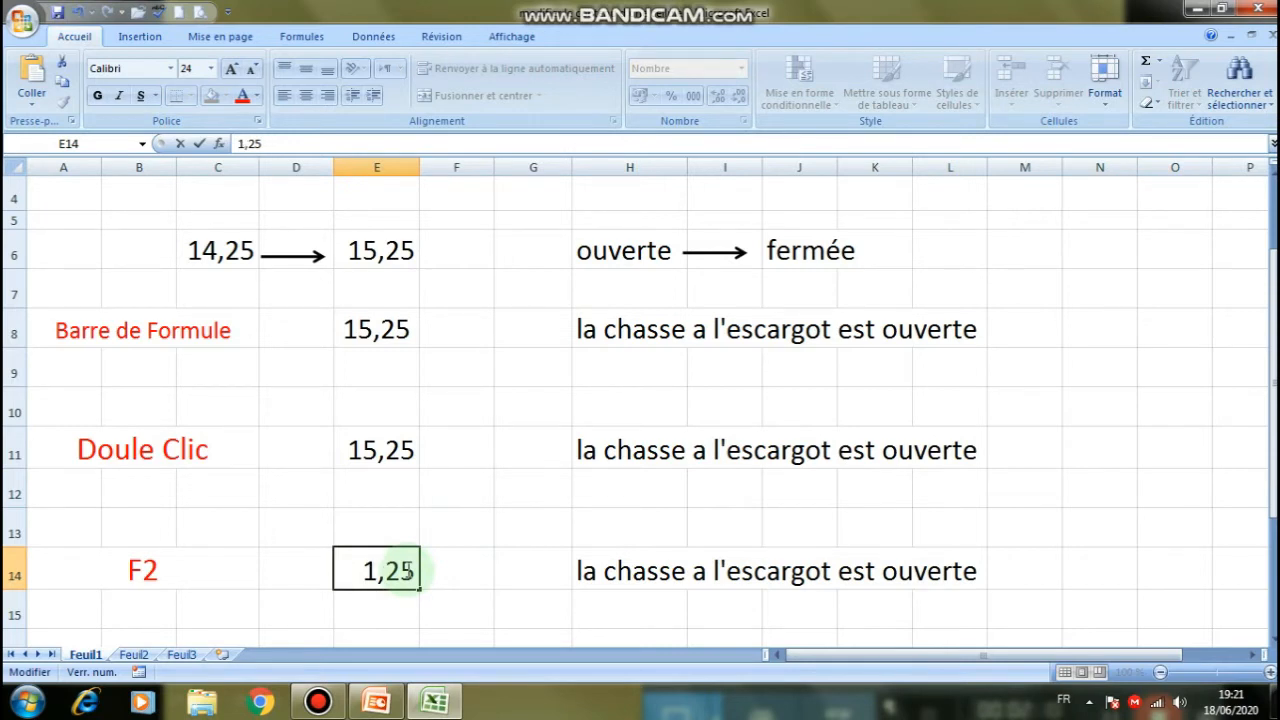
type("5")
key("Return")
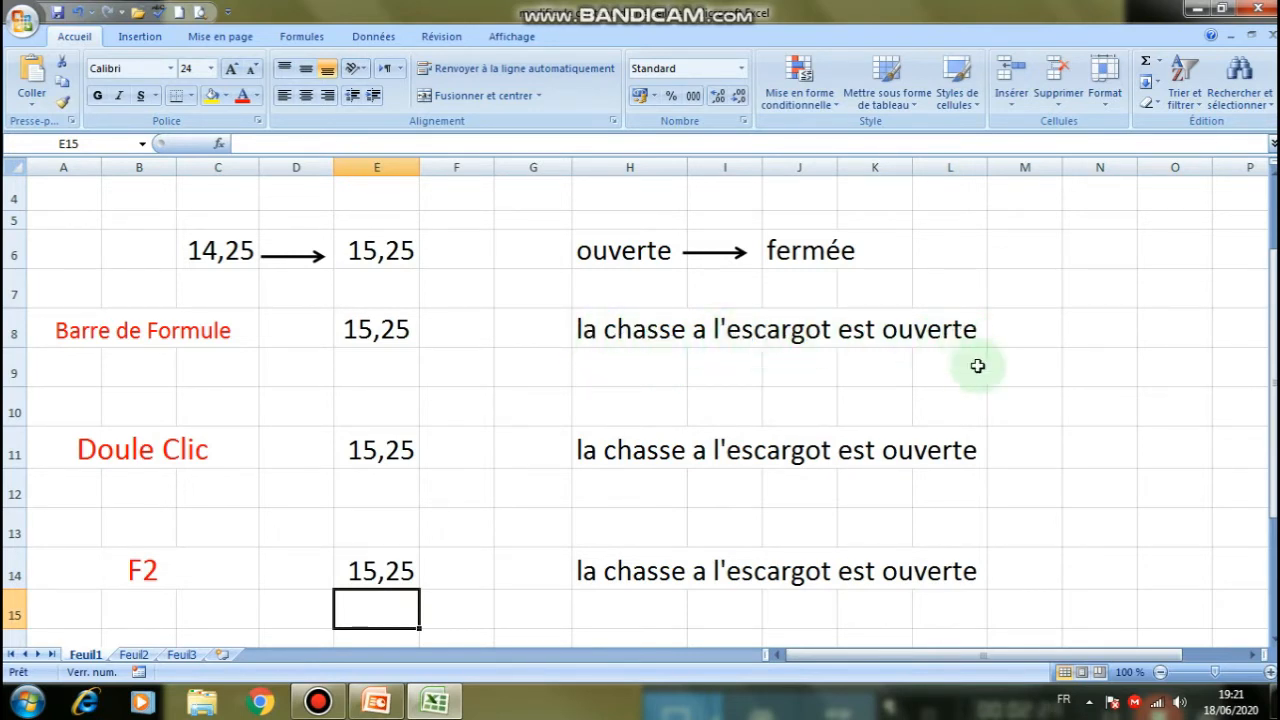
Step: Replace the word "ouverte" with "fermée" at the end of the sentence in cell H8
left_click(907, 330)
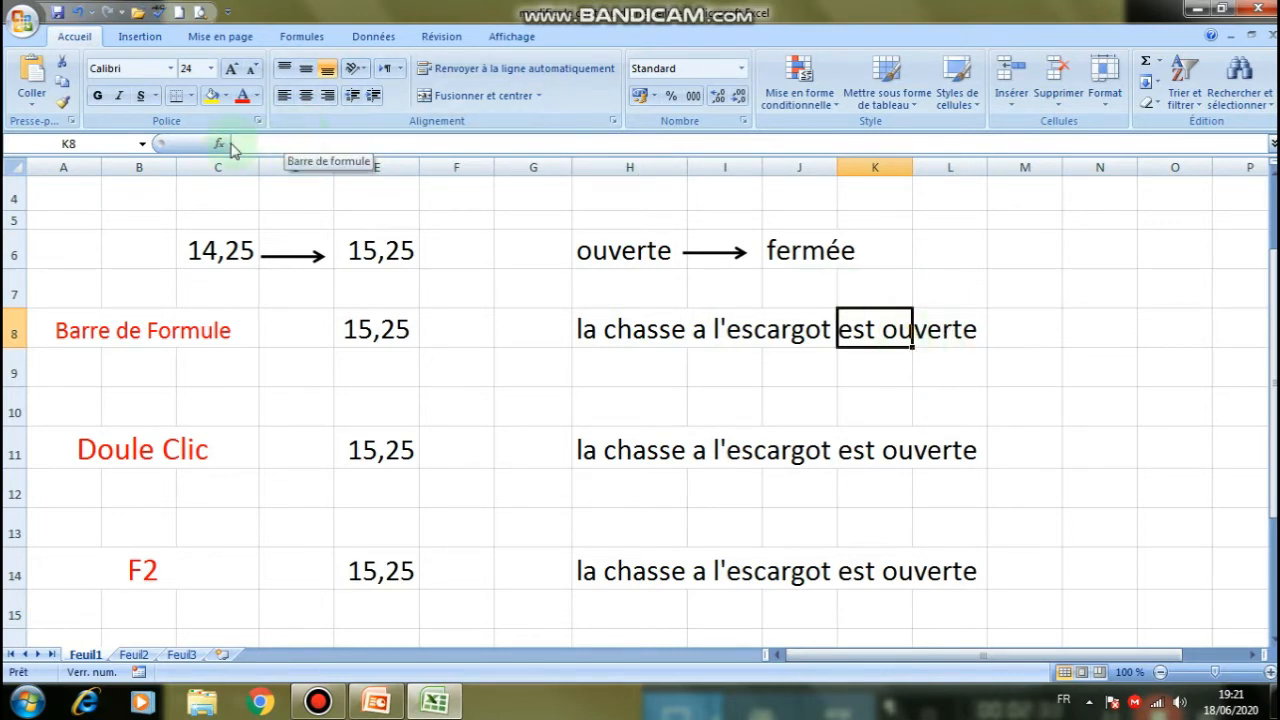
left_click(745, 331)
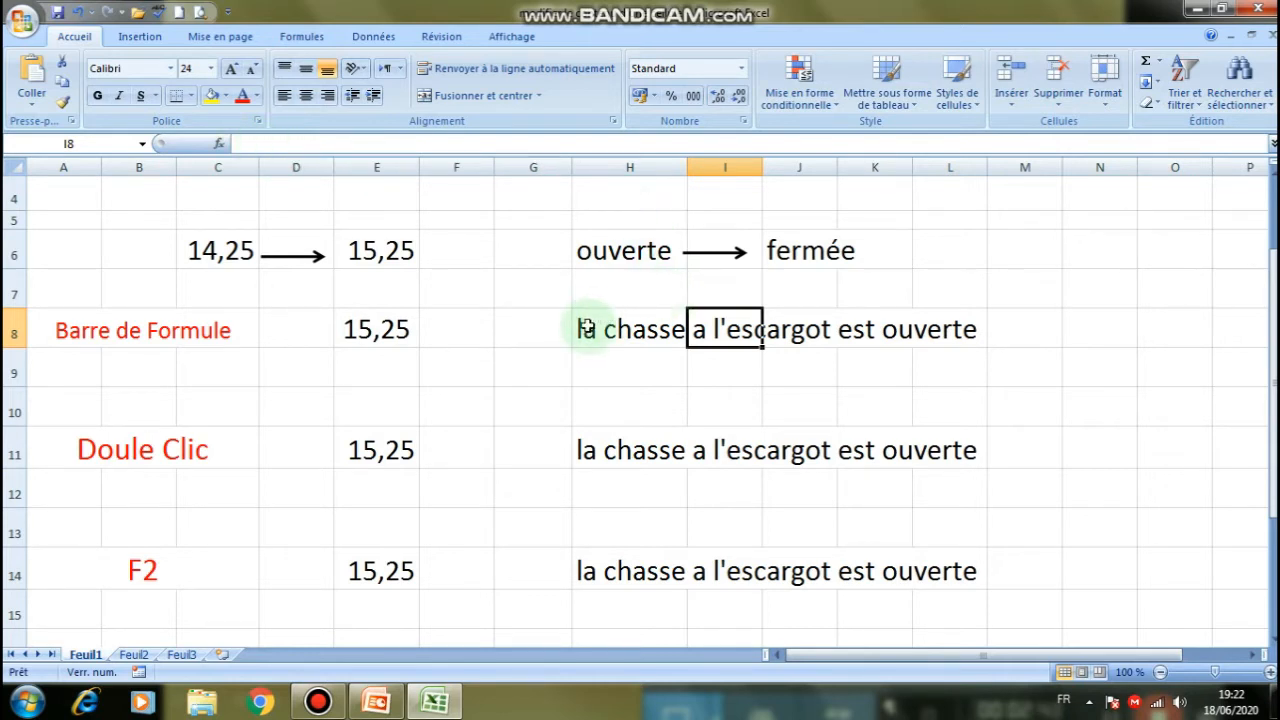
left_click(578, 330)
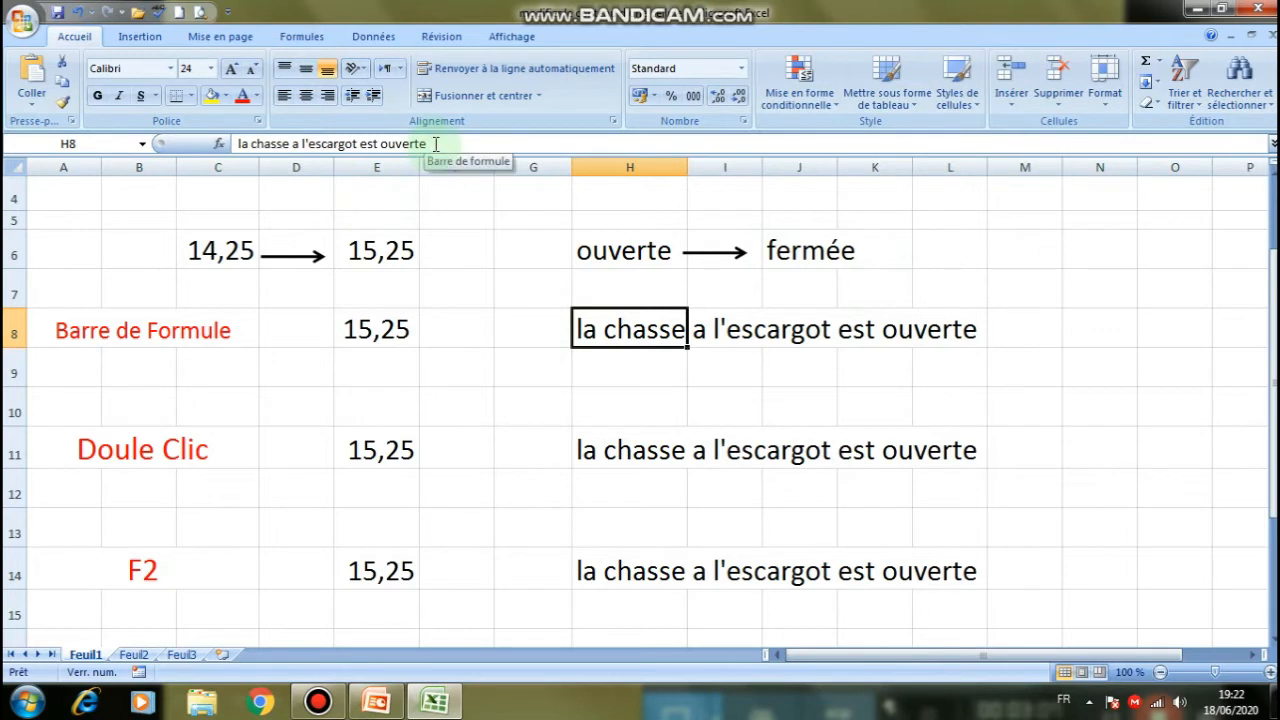
left_click(520, 146)
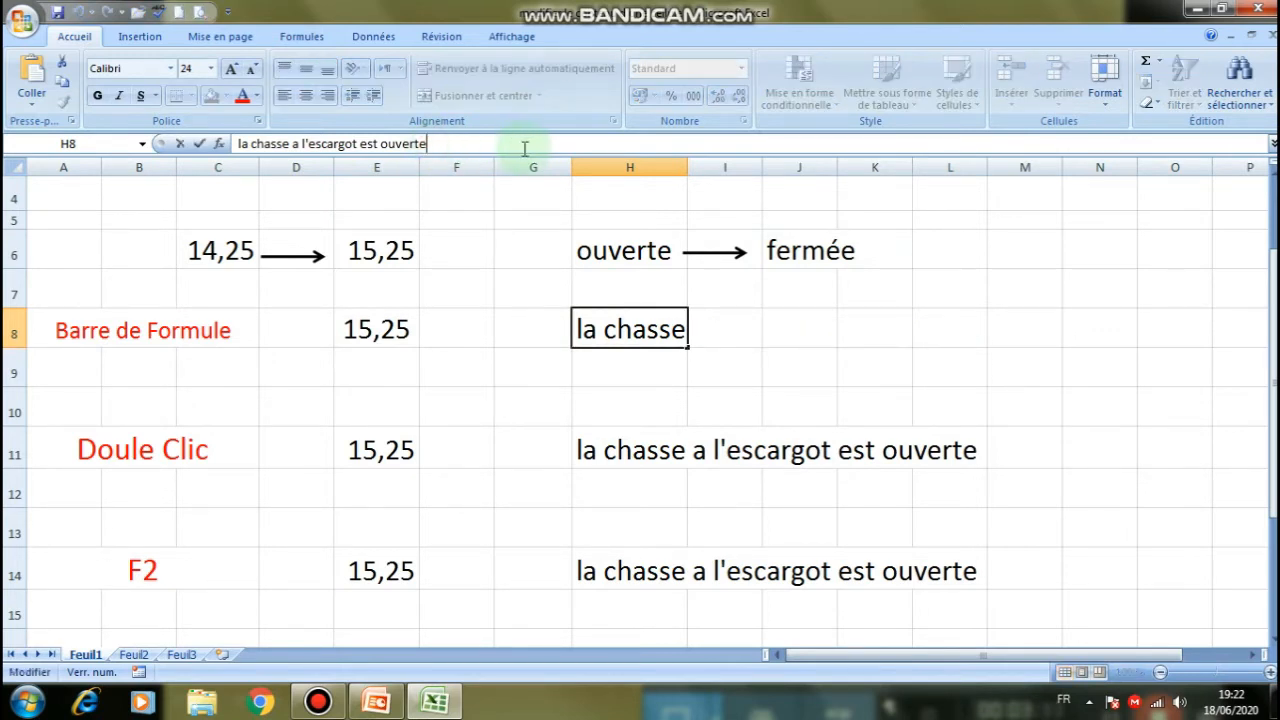
key("BackSpace")
key("BackSpace")
key("BackSpace")
key("BackSpace")
key("BackSpace")
key("BackSpace")
key("BackSpace")
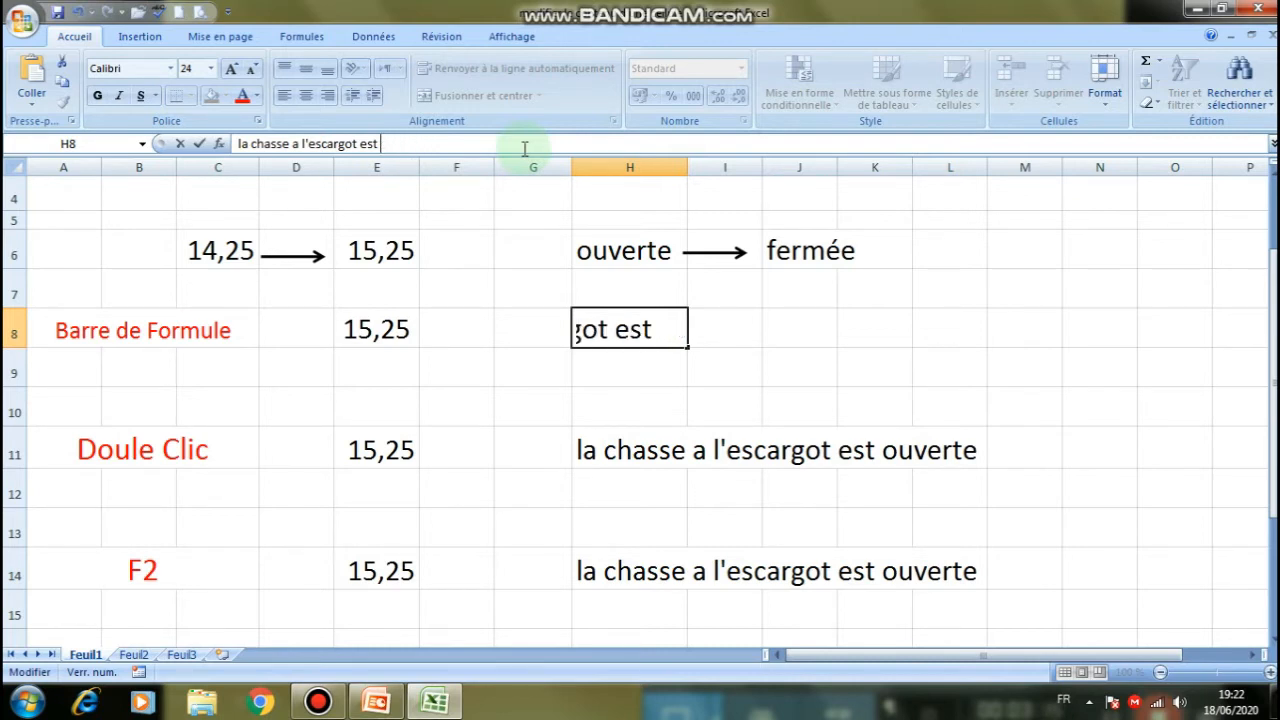
type("fer")
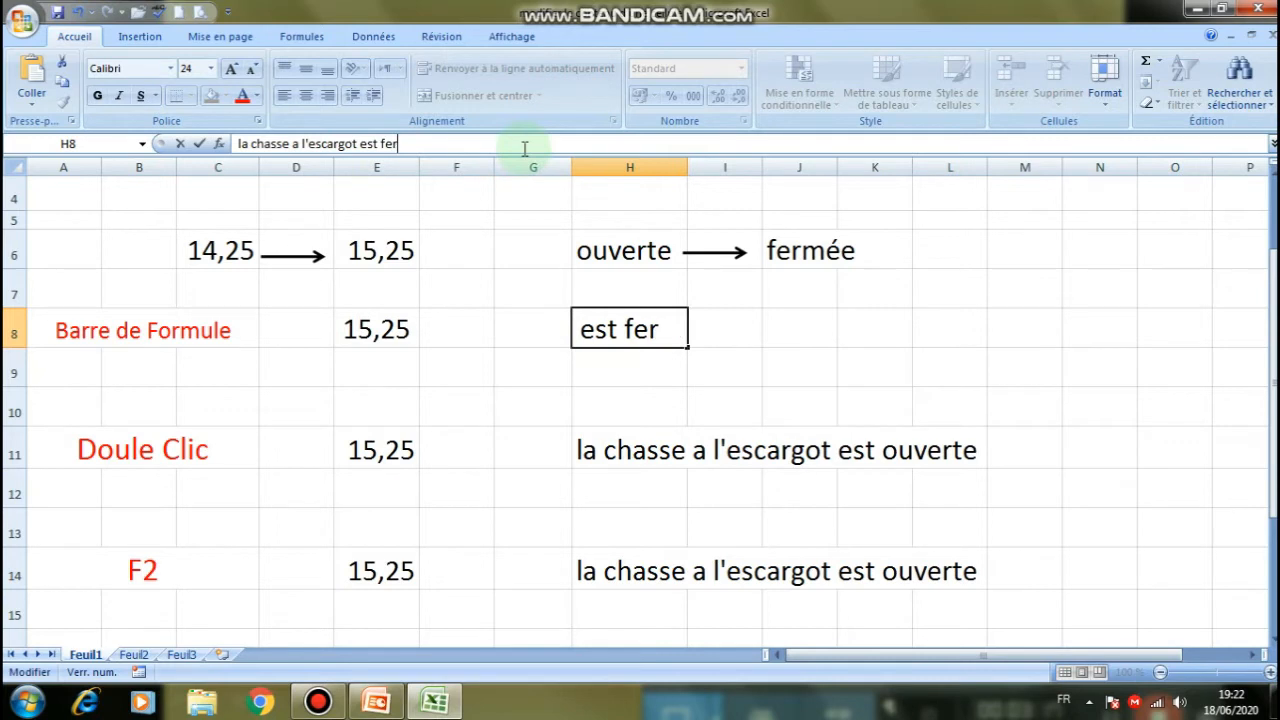
type("mée")
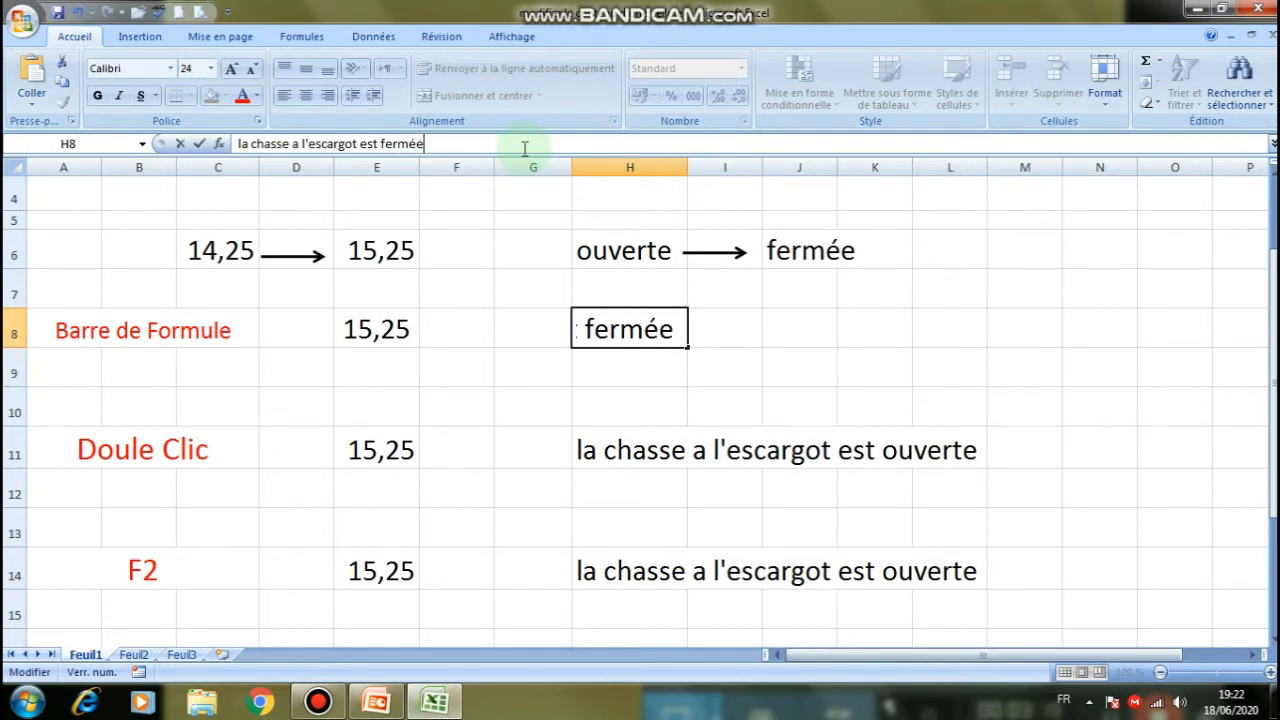
key("Return")
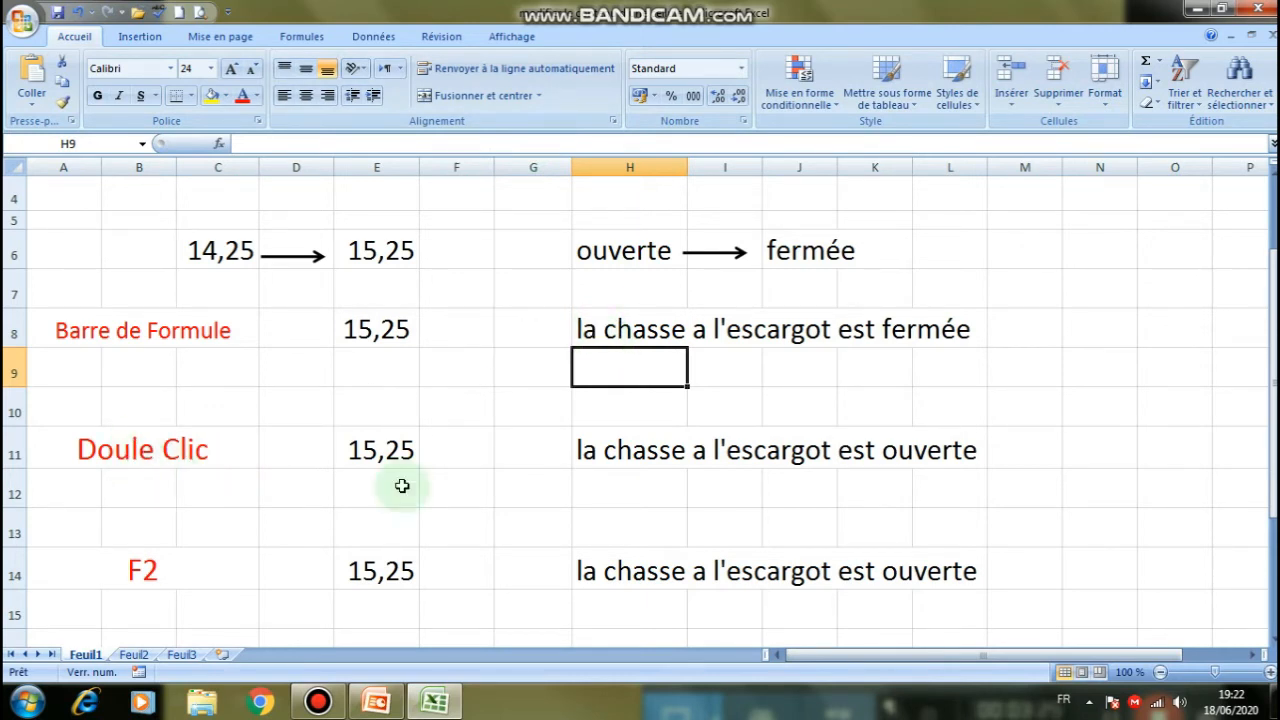
Step: Edit the sentence in cell H11 in place, replacing its last word "ouverte" with "fermée"
left_click(589, 451)
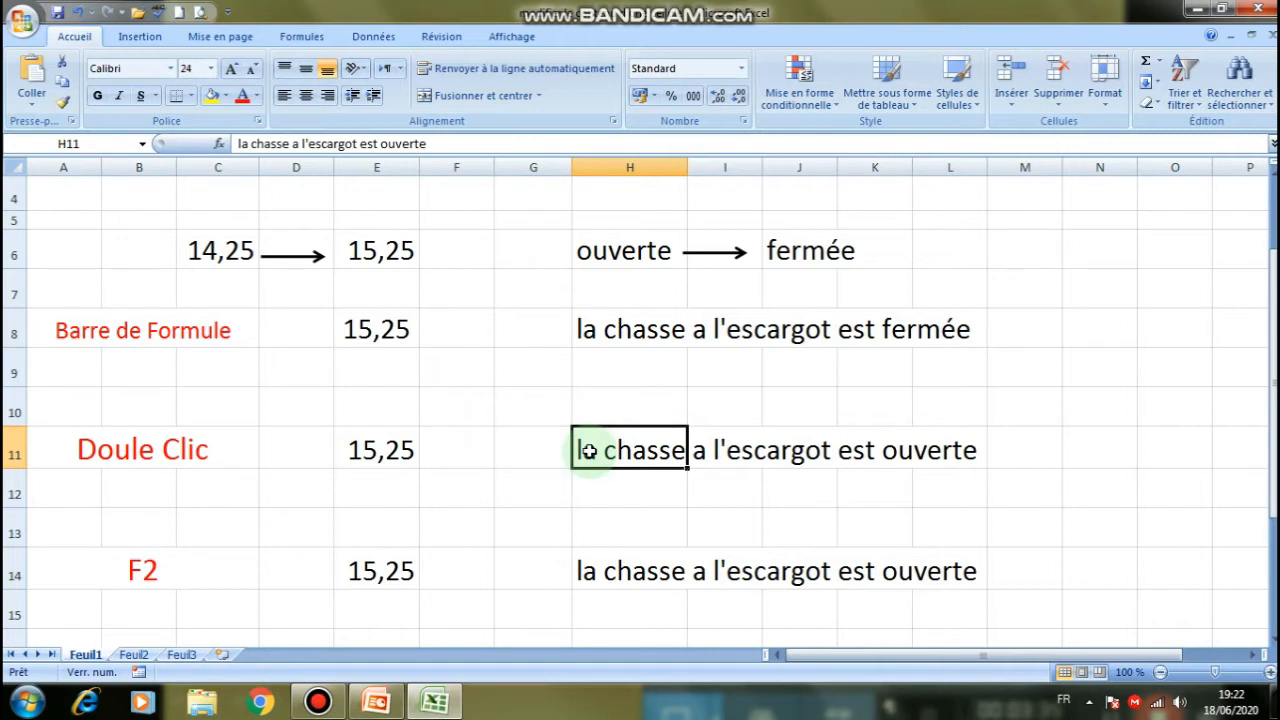
double_click(684, 451)
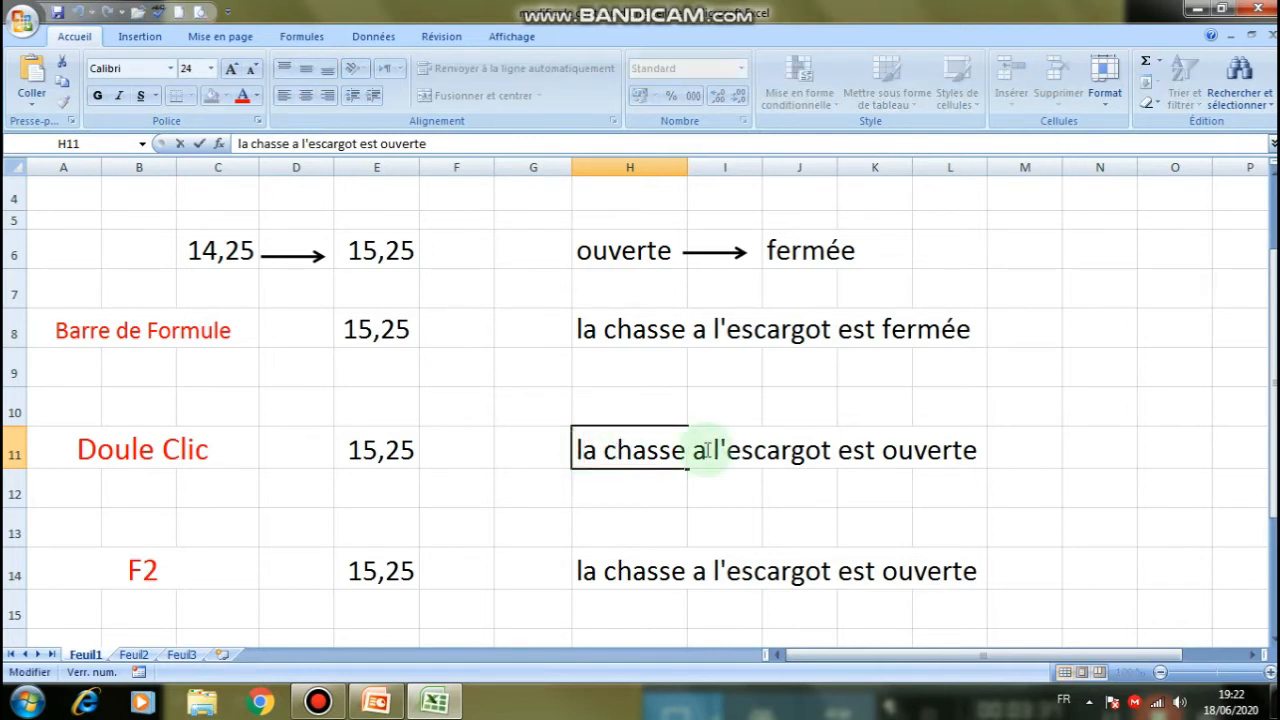
key("Right")
key("Right")
key("Right")
key("Right")
key("Right")
key("Right")
key("Right")
key("Right")
key("Right")
key("Right")
key("Right")
key("Right")
key("Right")
key("Right")
key("Right")
key("Right")
key("Right")
key("Right")
key("Right")
key("Right")
key("Right")
key("Right")
key("Right")
key("Right")
key("Right")
key("Right")
key("Right")
key("Right")
key("Right")
key("Right")
key("Right")
key("Right")
key("Right")
key("BackSpace")
key("BackSpace")
key("BackSpace")
key("BackSpace")
key("BackSpace")
key("BackSpace")
key("BackSpace")
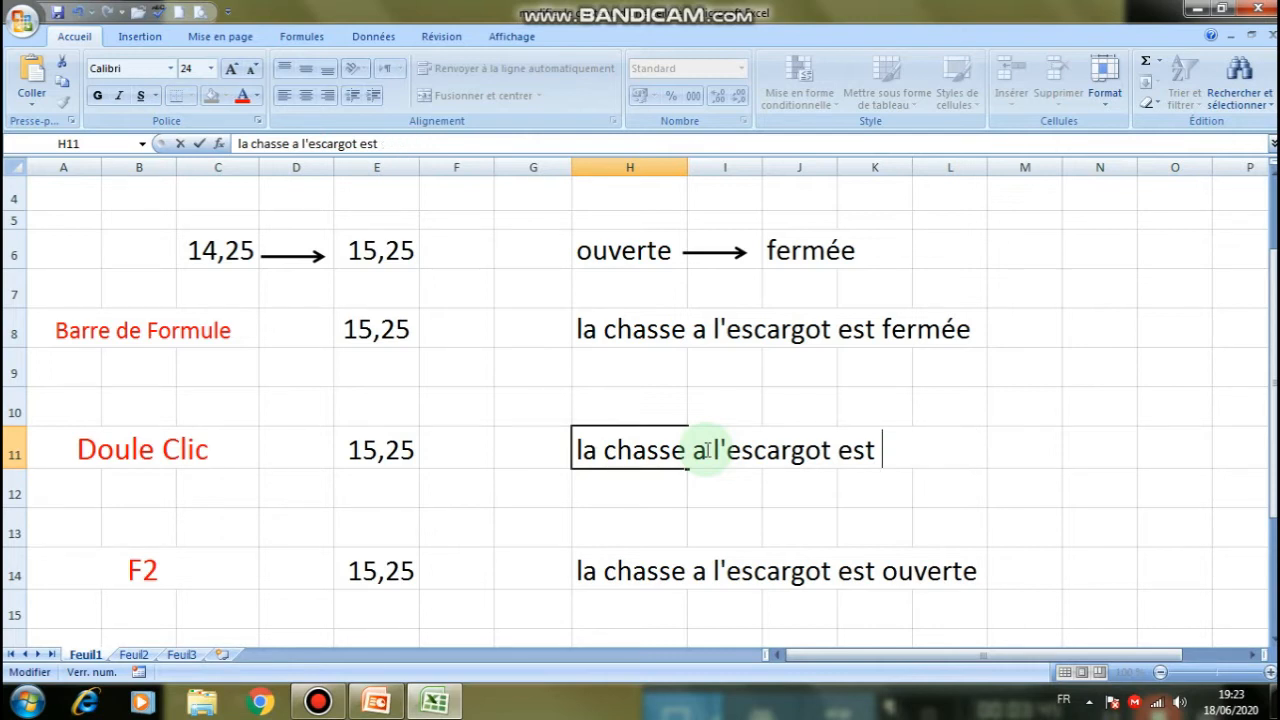
type("fermée")
key("Return")
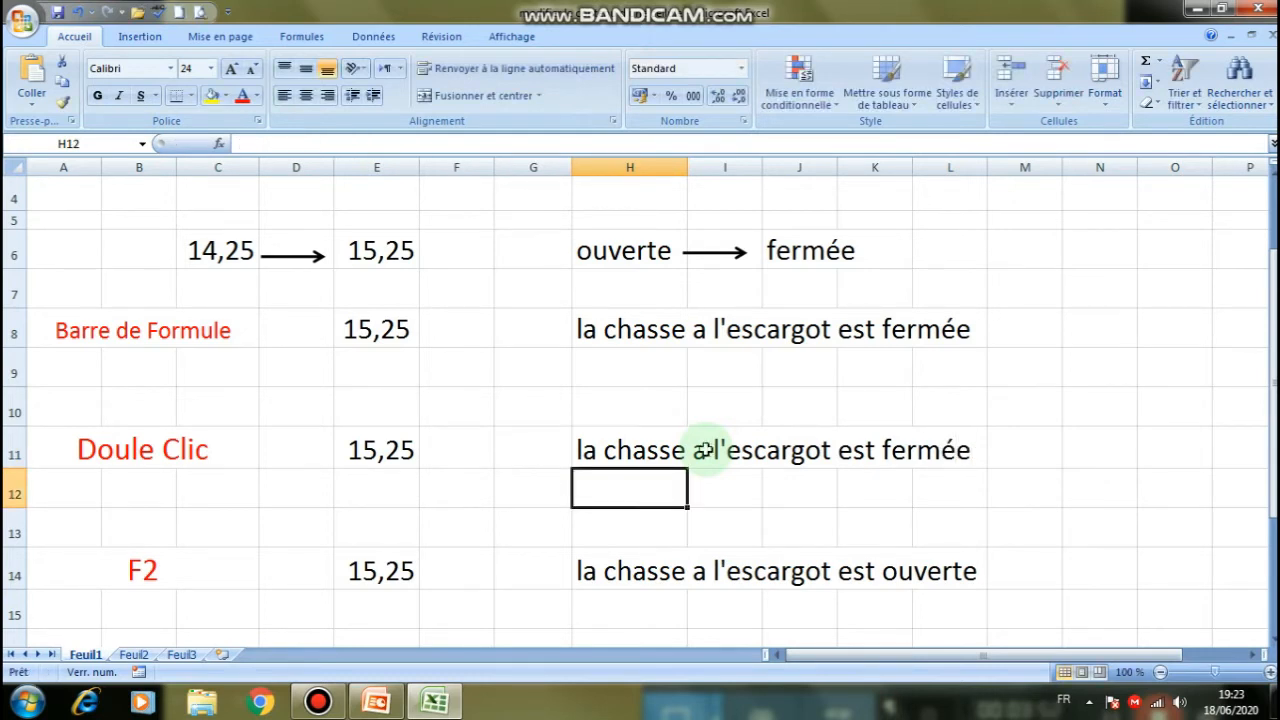
Step: Change the ending of the sentence in cell H14 from "ouverte" to "fermée", editing inside the cell
left_click(604, 571)
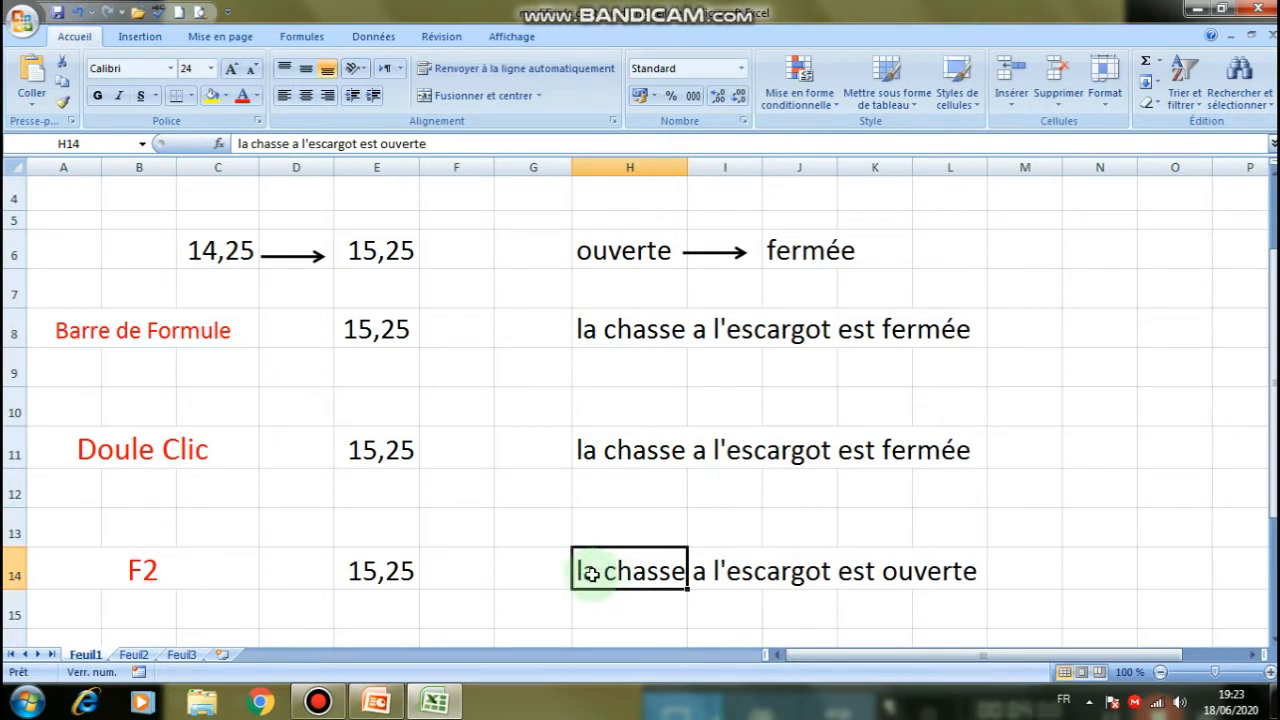
double_click(591, 574)
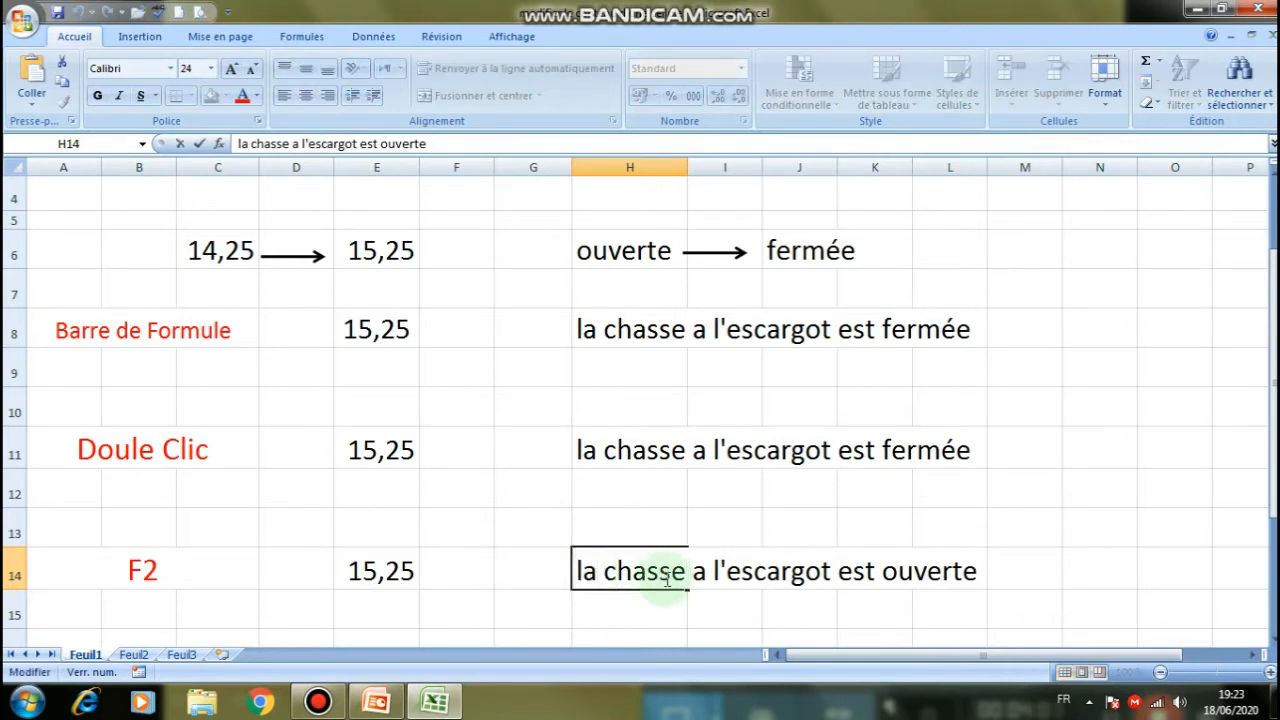
key("Right")
key("Right")
key("Right")
key("Right")
key("Right")
key("Right")
key("Right")
key("Right")
key("Right")
key("Right")
key("Right")
key("Right")
key("Right")
key("Right")
key("Right")
key("Right")
key("Right")
key("Right")
key("Right")
key("Right")
key("Right")
key("Right")
key("Right")
key("Right")
key("Right")
key("Right")
key("Right")
key("Right")
key("Right")
key("Right")
key("Right")
key("Right")
key("BackSpace")
key("BackSpace")
key("BackSpace")
key("BackSpace")
key("BackSpace")
key("BackSpace")
key("BackSpace")
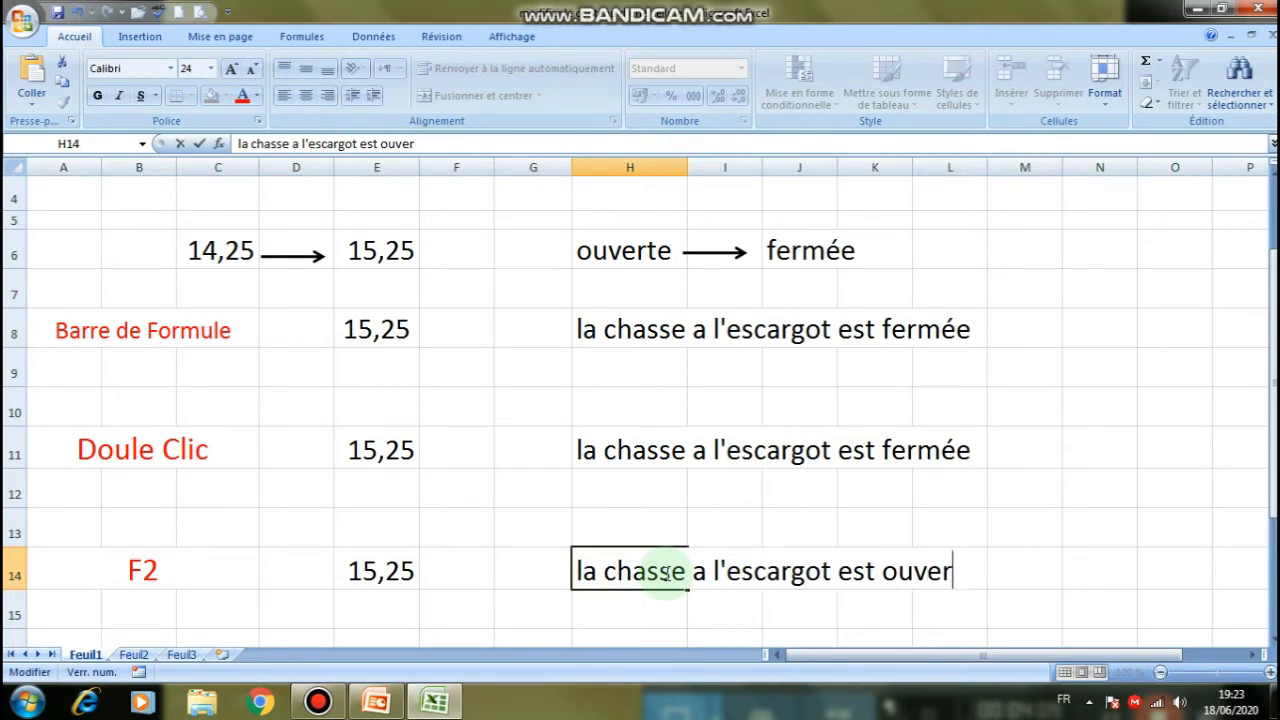
type("fer")
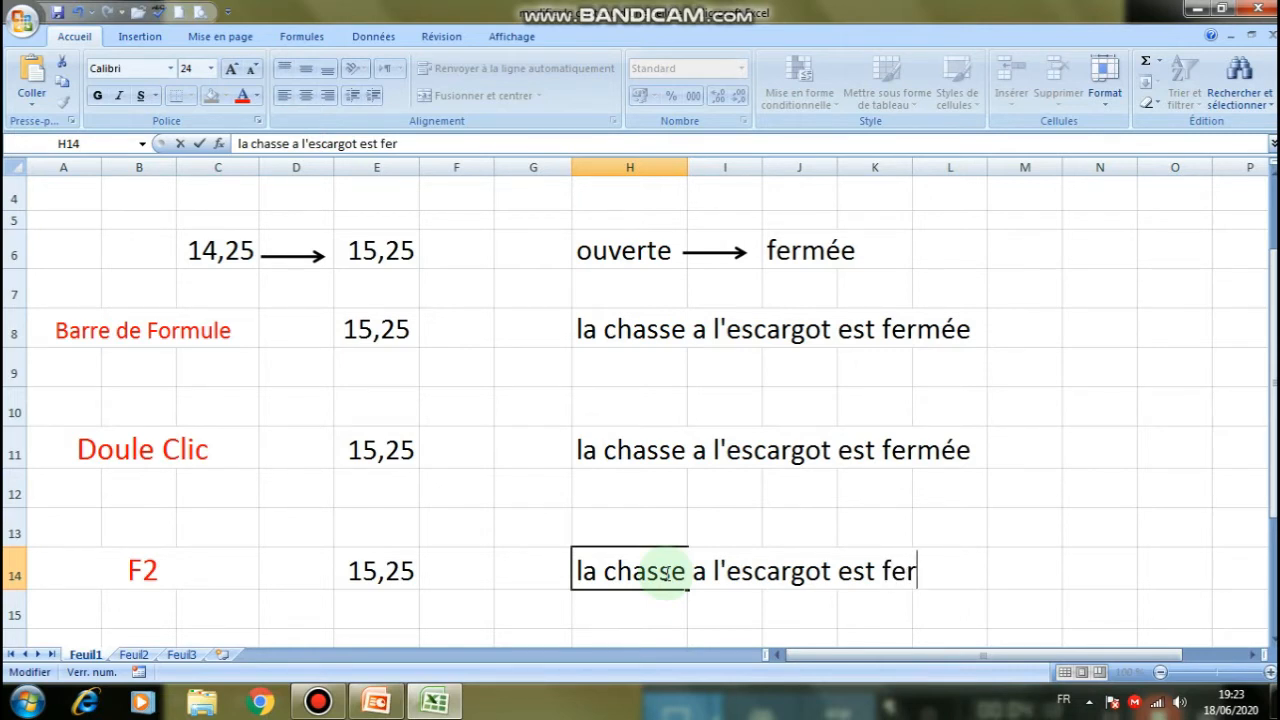
type("mée")
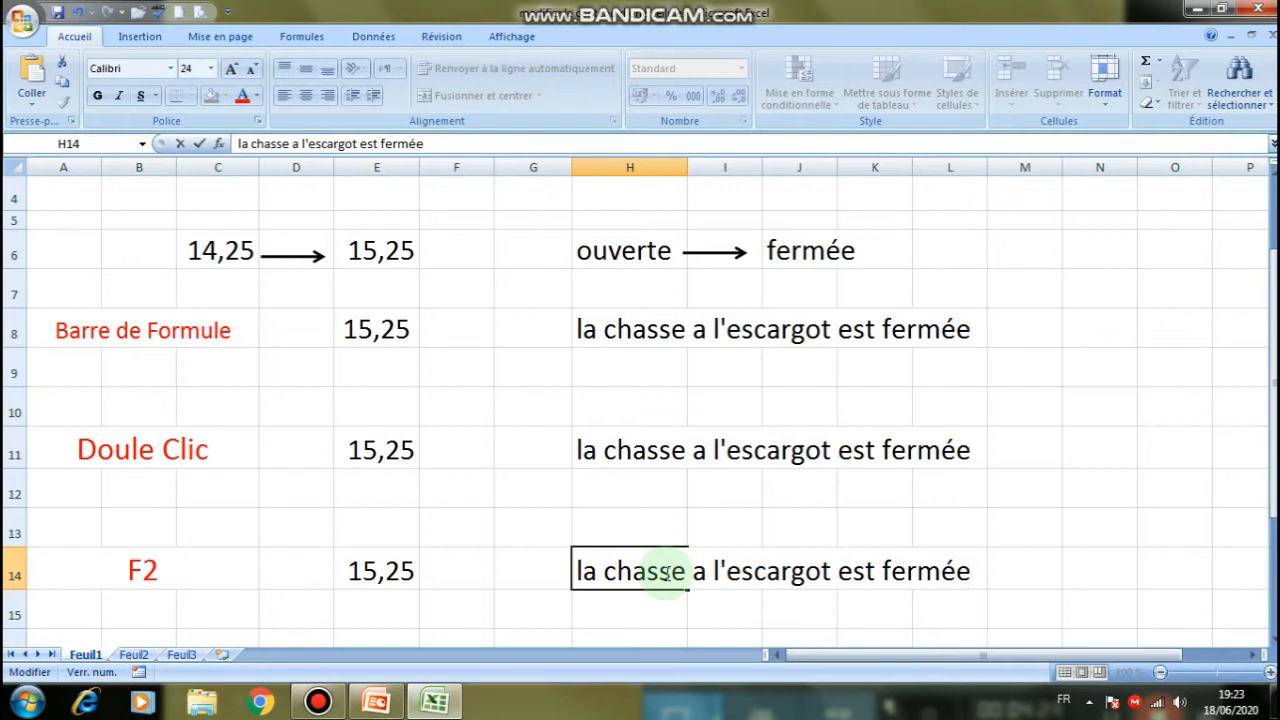
key("Return")
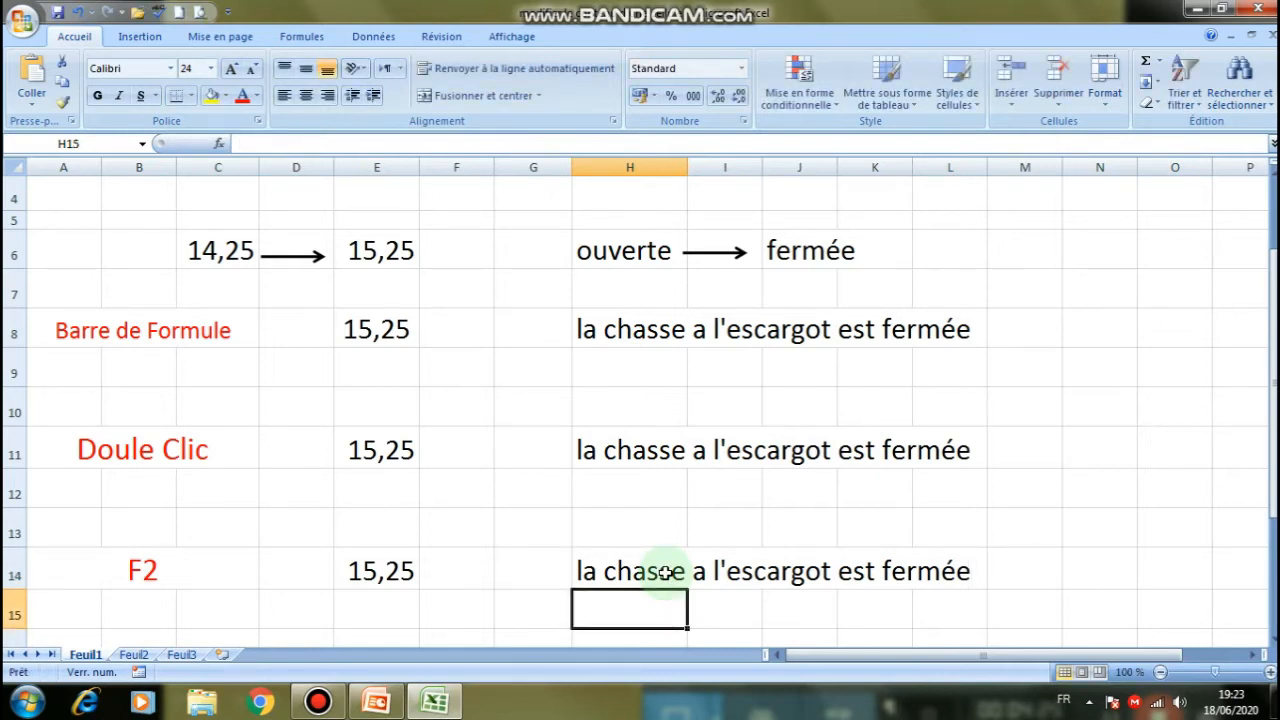
left_click(318, 700)
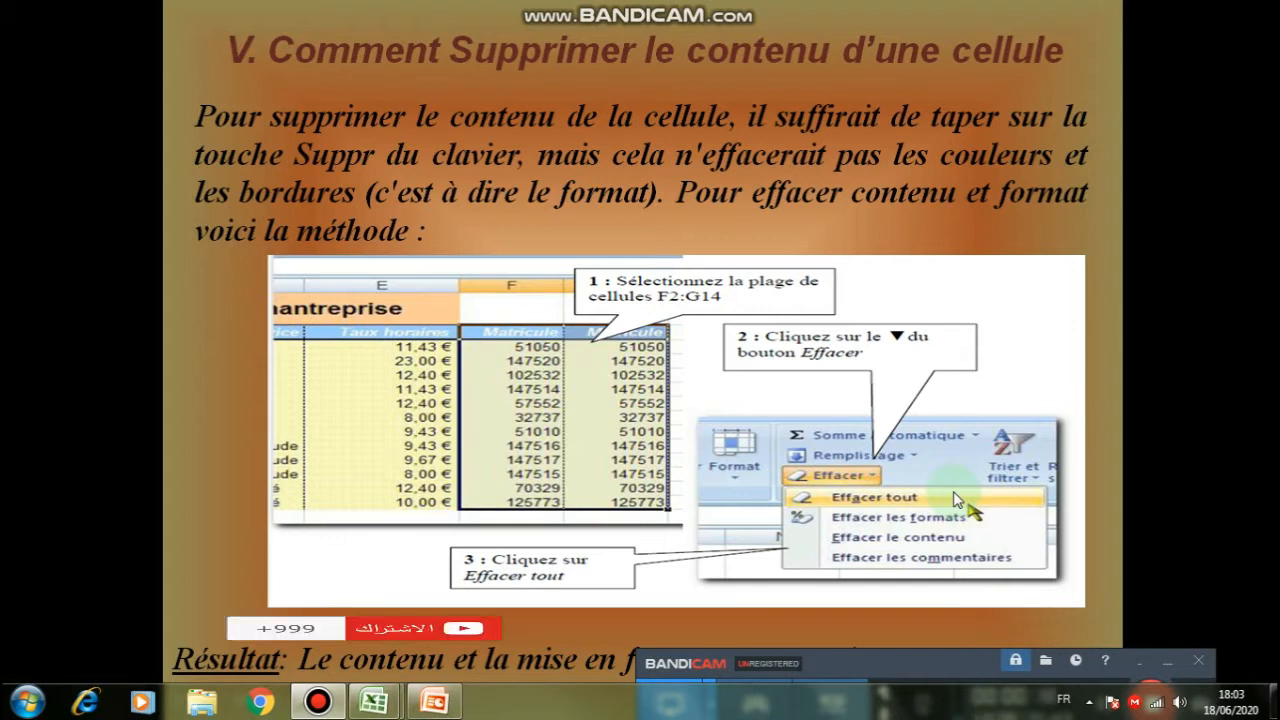
right_click(871, 168)
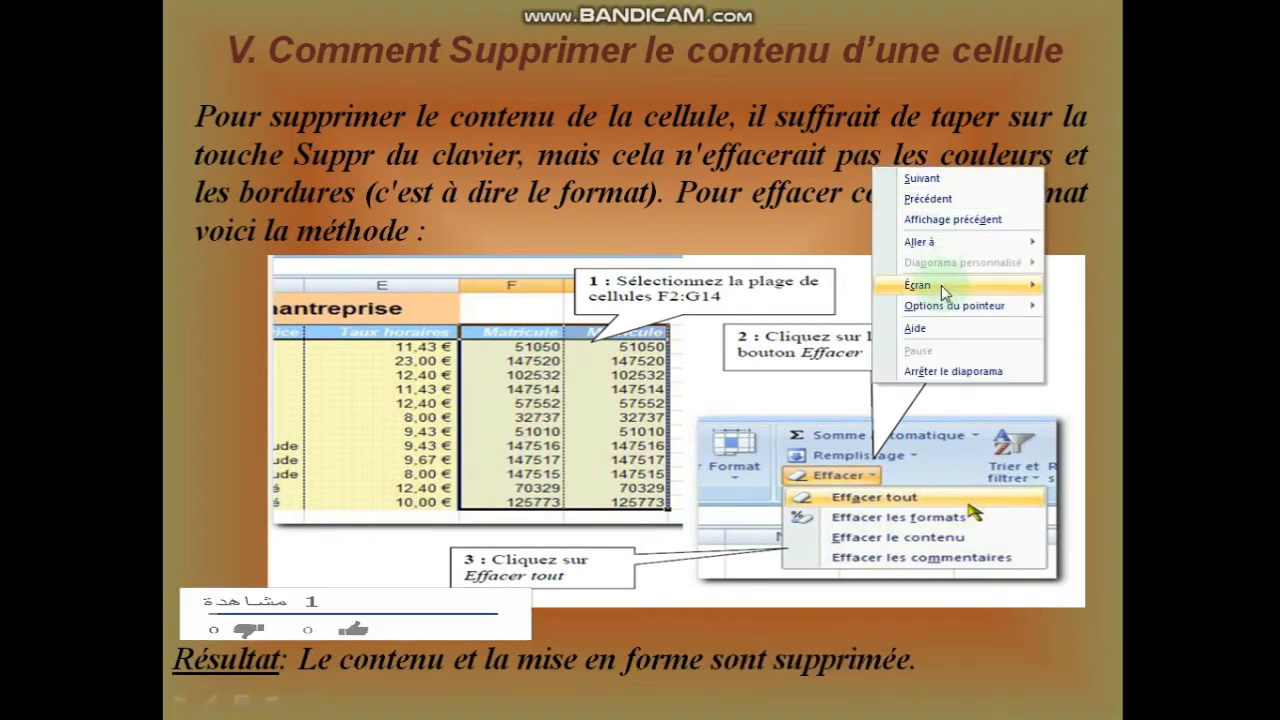
mouse_move(941, 293)
left_click(771, 354)
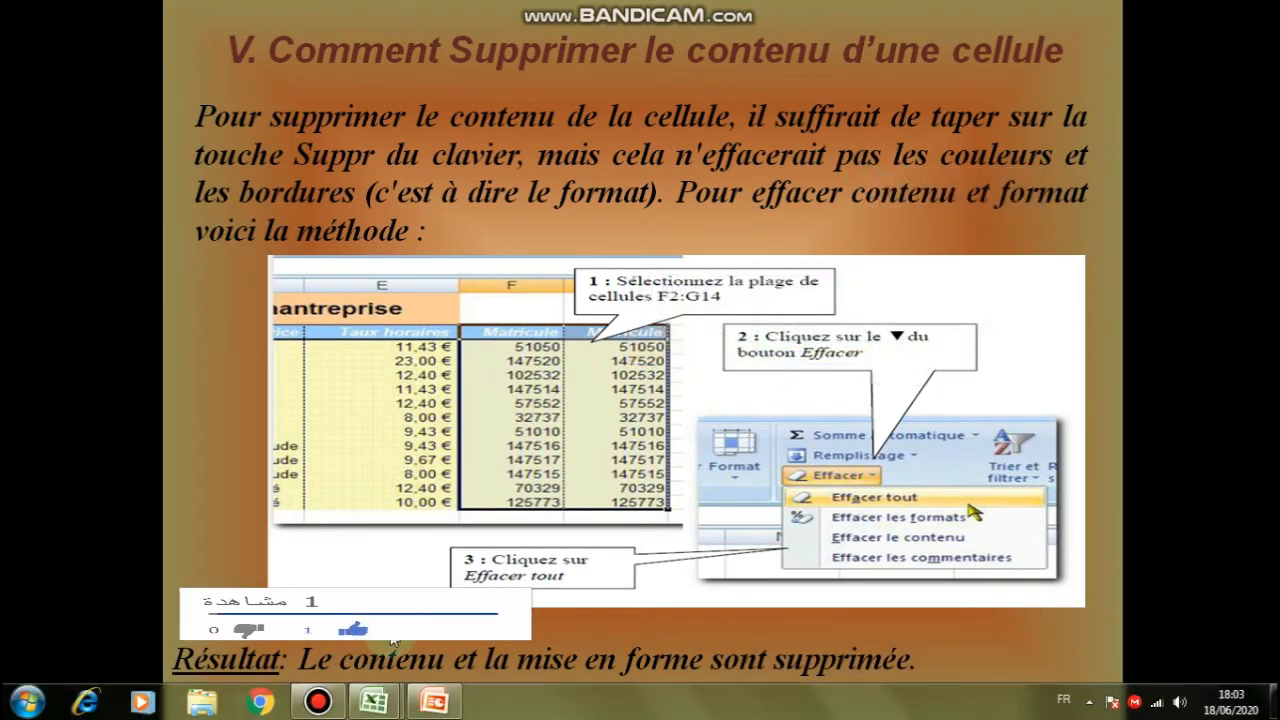
Step: Switch to the Excel workbook showing the Bulletin grade table and deselect the table range
mouse_move(374, 700)
left_click(471, 600)
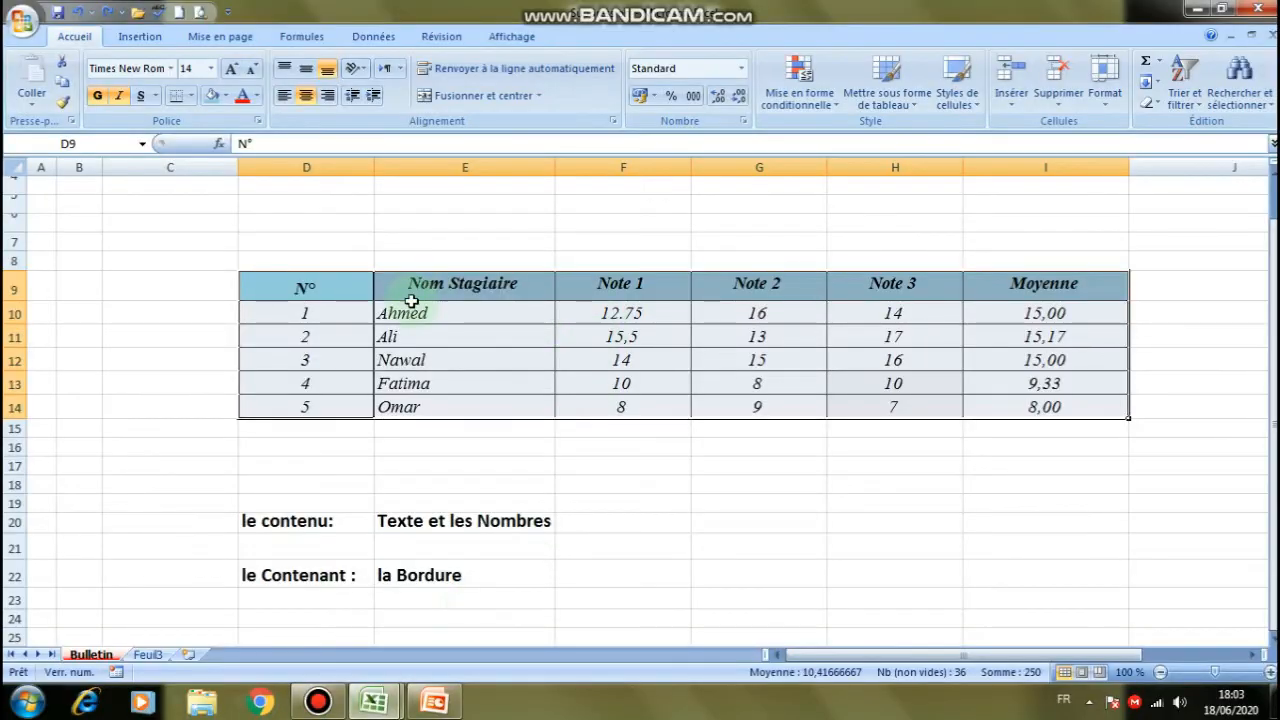
left_click(272, 287)
left_click(383, 220)
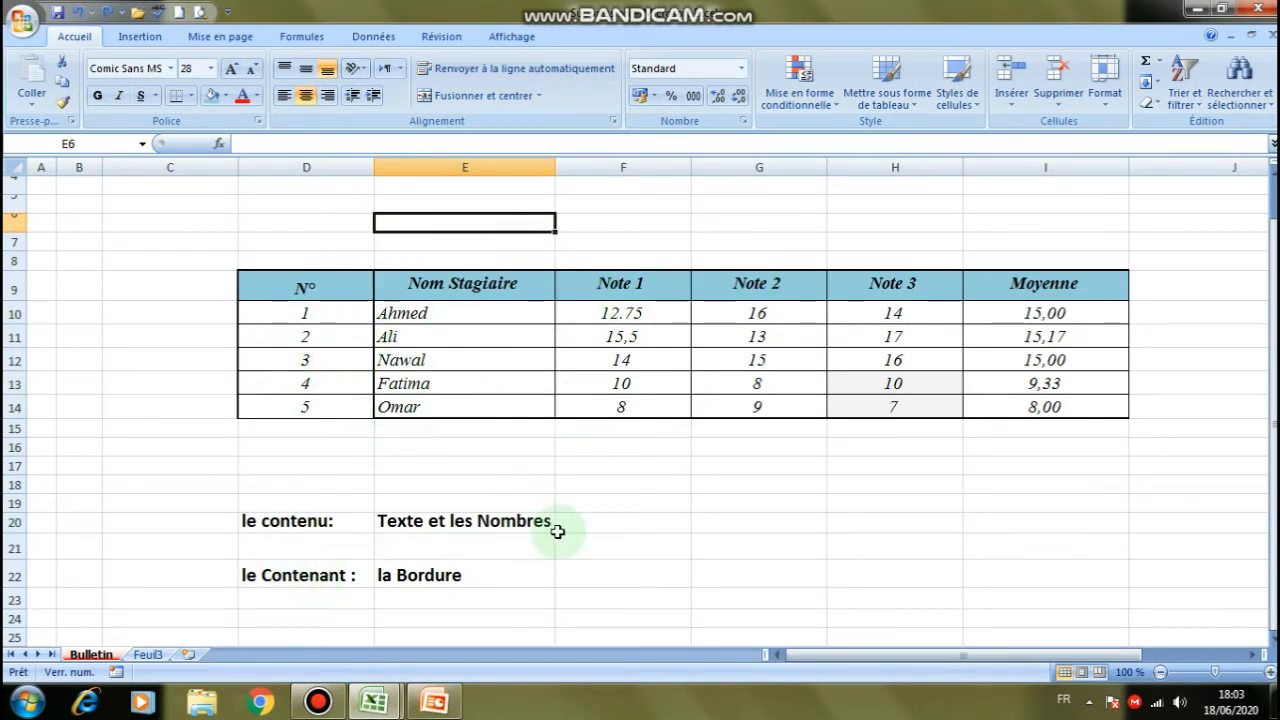
Step: Delete only the contents of the grade table D9:I14, keeping its borders and fill, and undo the deletion
left_click_drag(266, 283, 1068, 409)
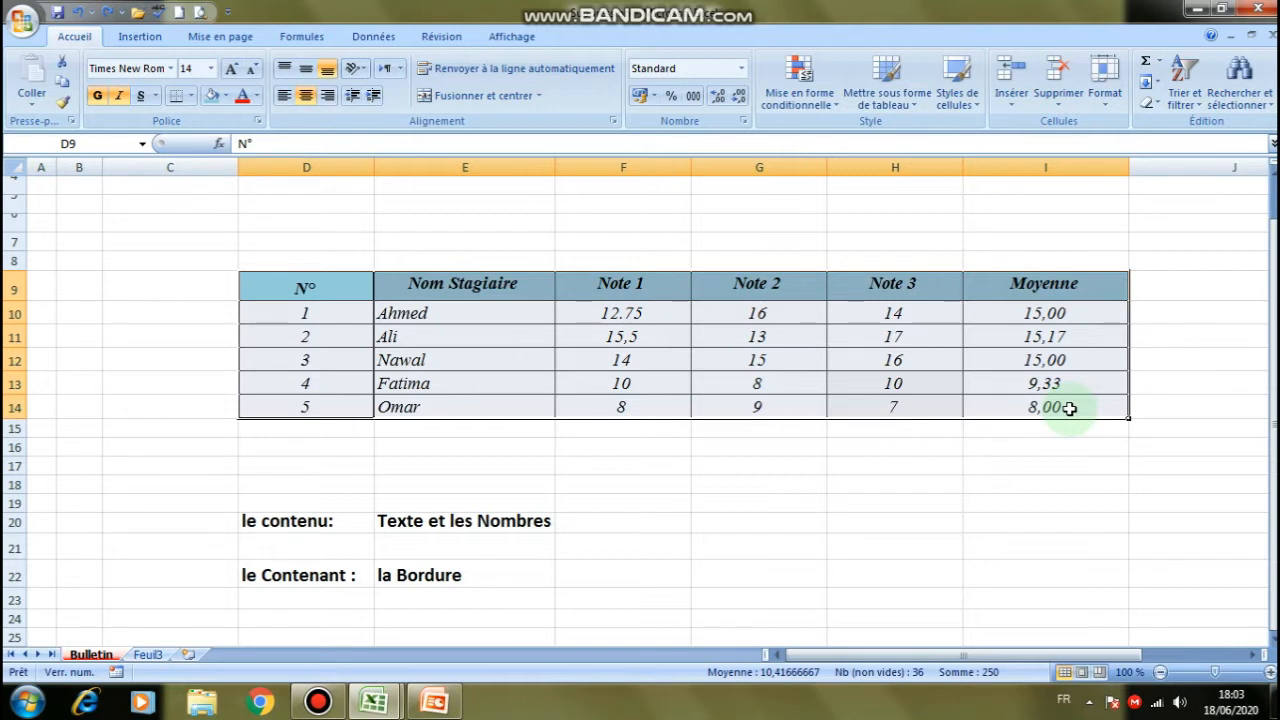
key("Delete")
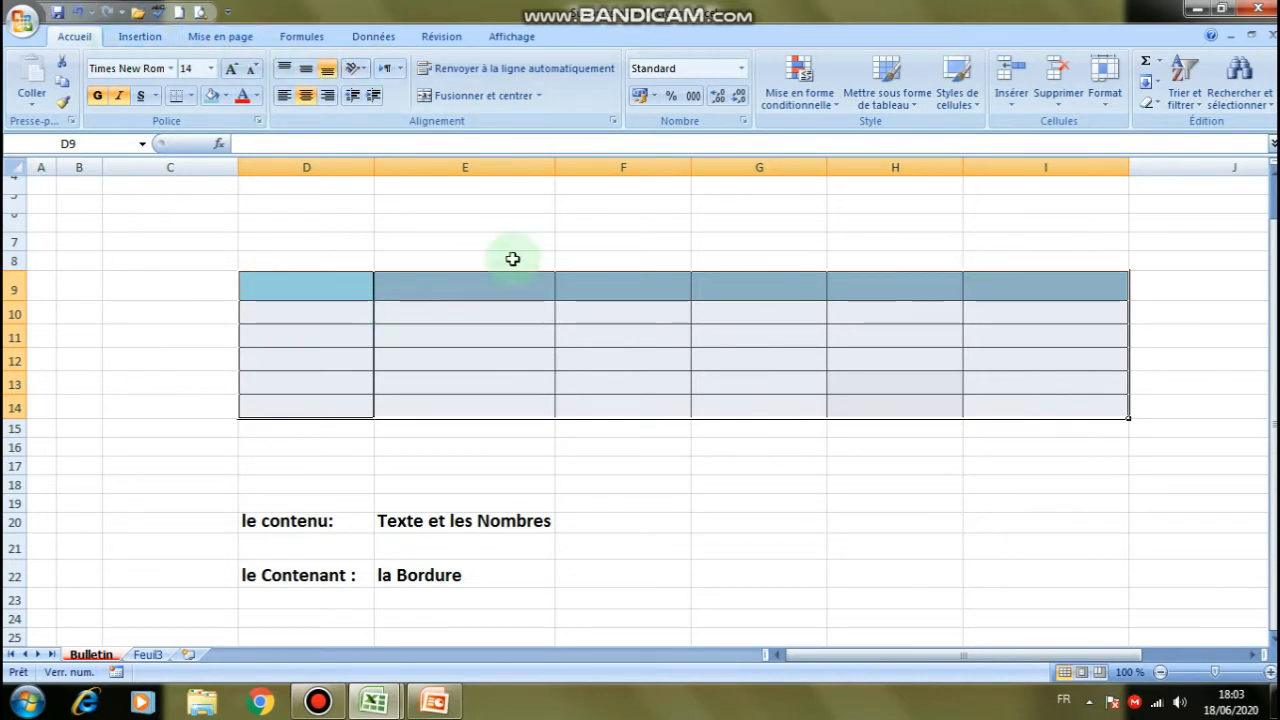
left_click(1034, 284)
left_click_drag(282, 286, 968, 292)
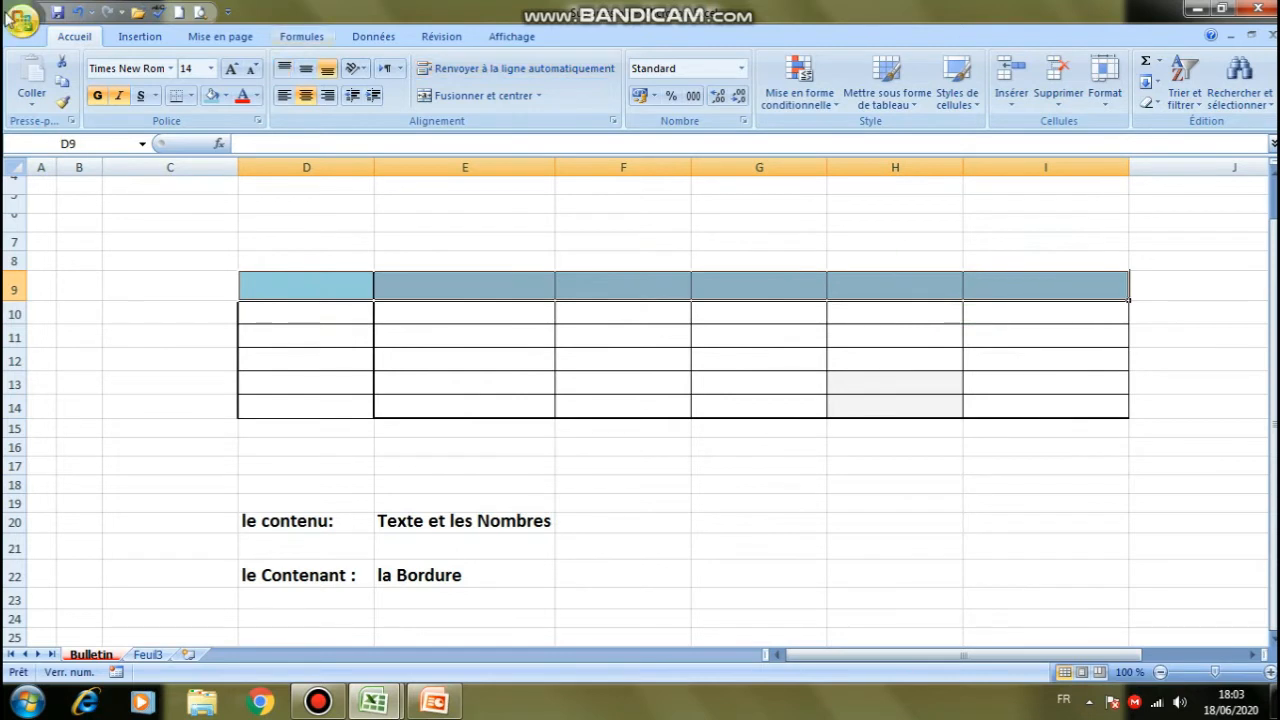
left_click(77, 12)
left_click(643, 363)
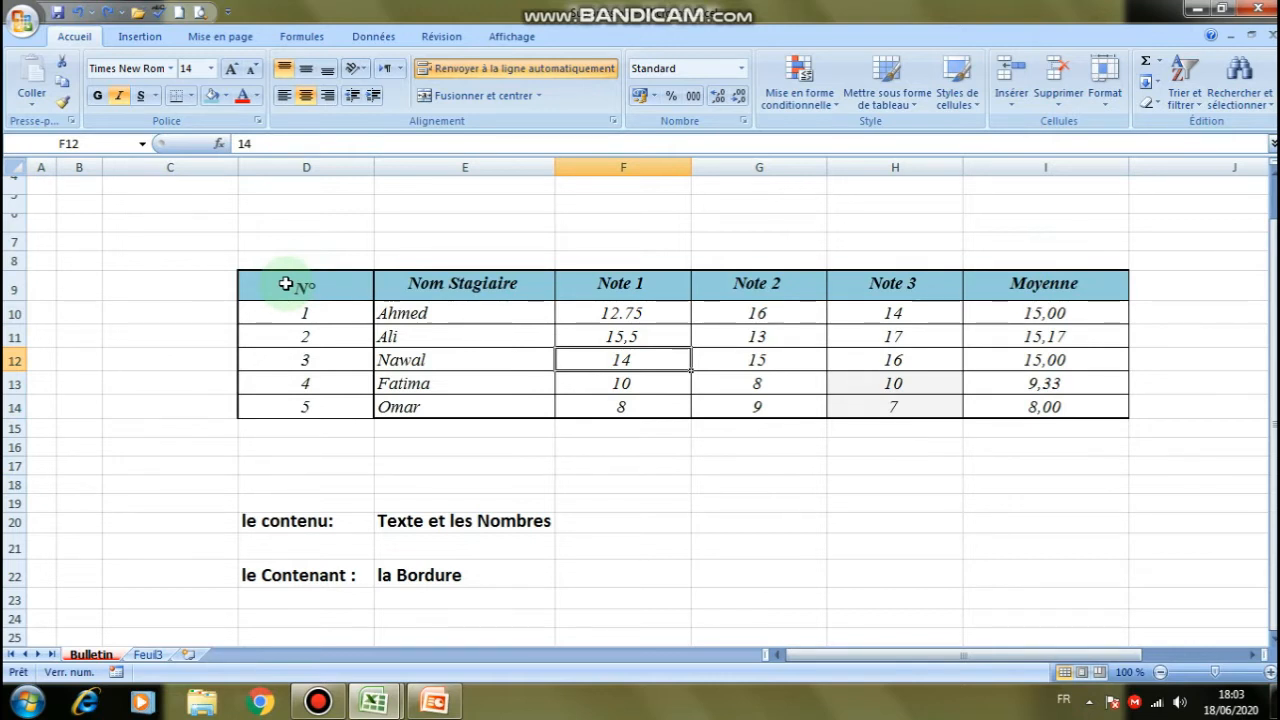
Step: Clear both contents and formatting of the table D9:I14 with Effacer tout, and undo the clearing
left_click_drag(278, 286, 1082, 406)
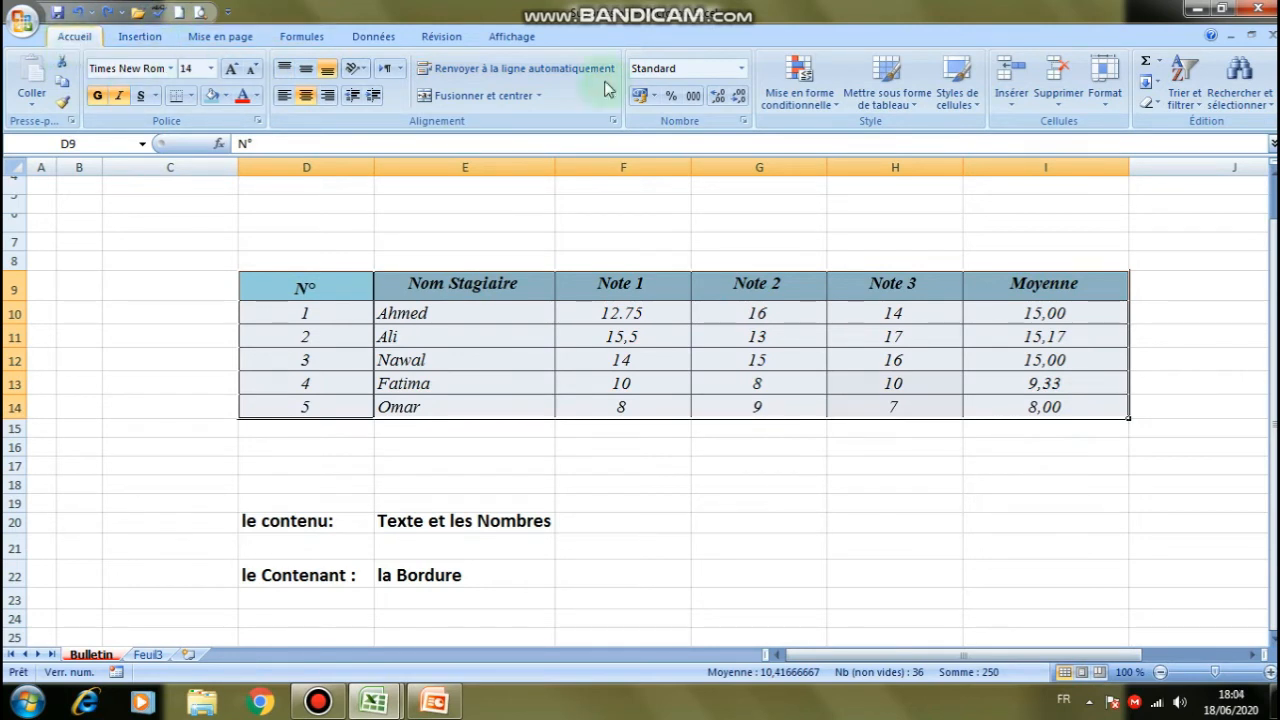
left_click(1160, 104)
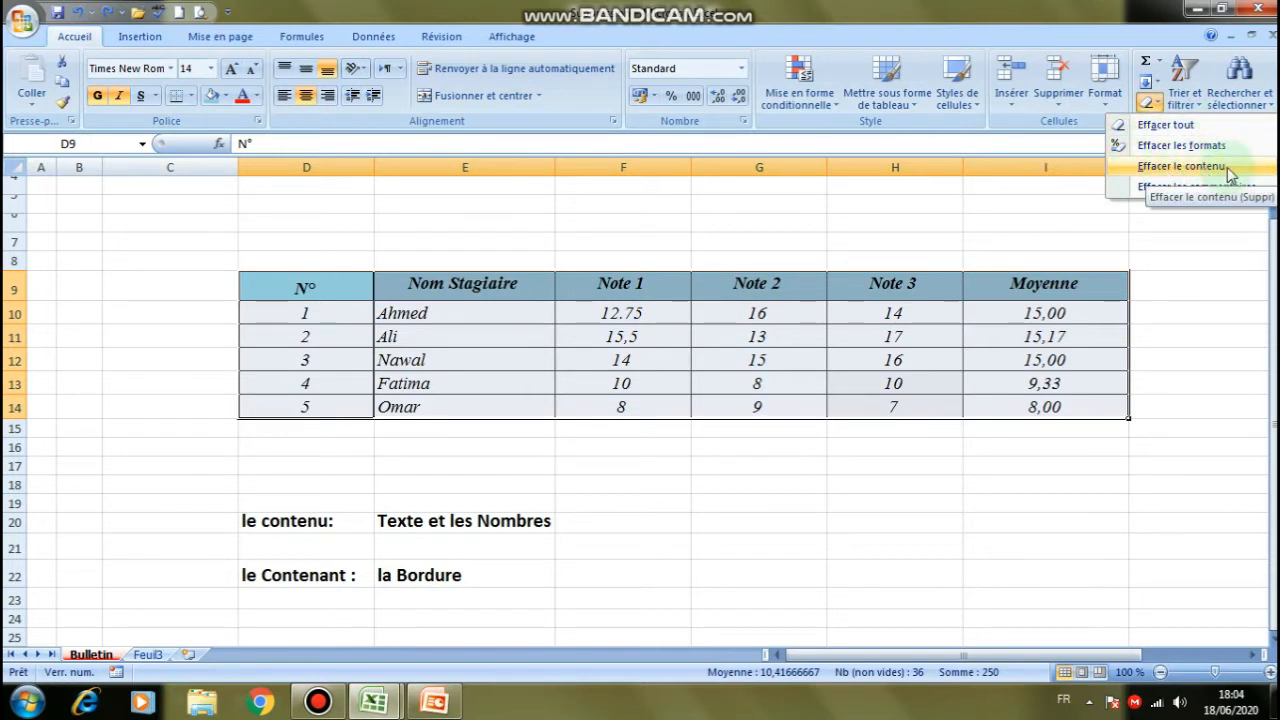
left_click(1165, 127)
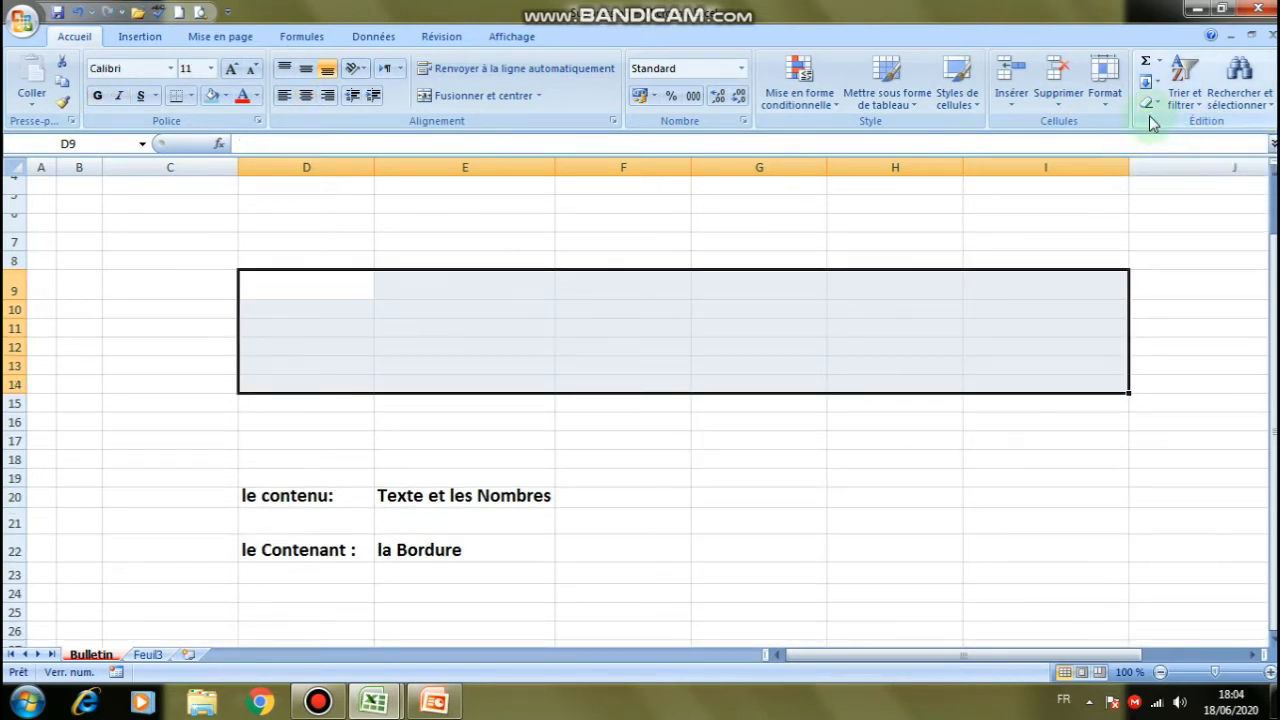
left_click(77, 13)
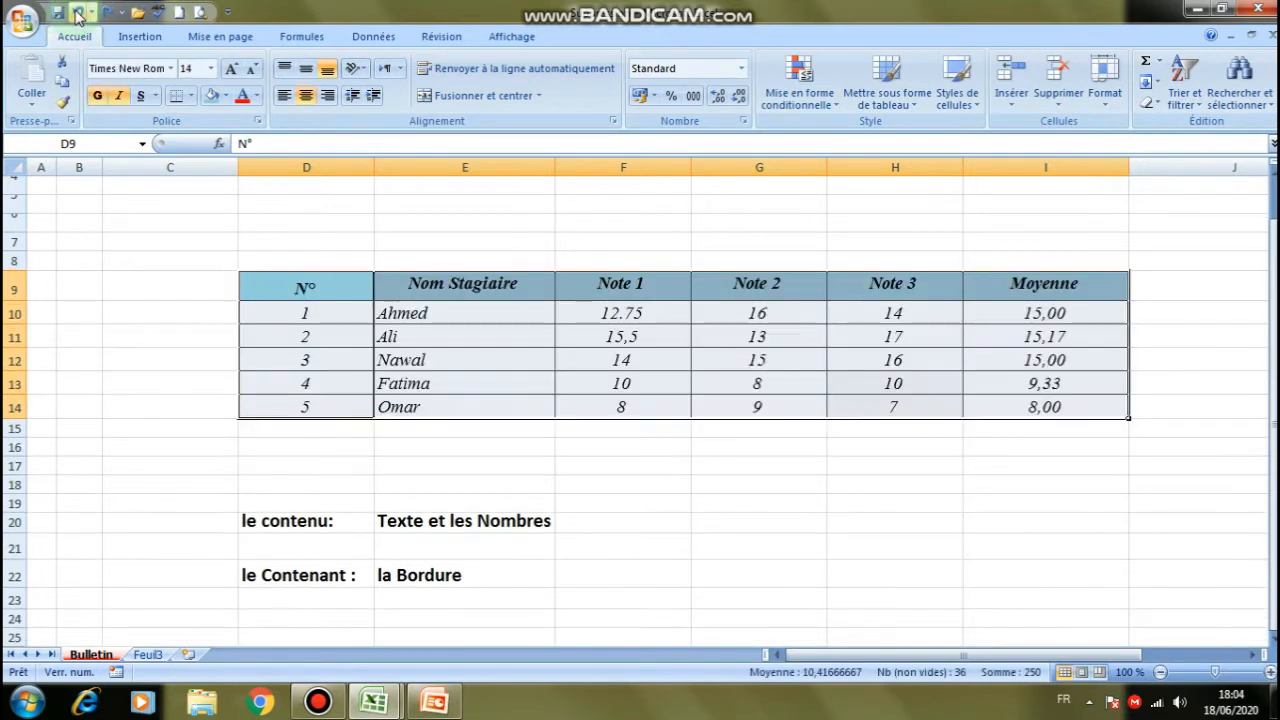
left_click(300, 243)
Step: Remove only the formatting of the table D9:I14 with Effacer les formats, and undo the removal
left_click(303, 285)
left_click_drag(414, 283, 1043, 407)
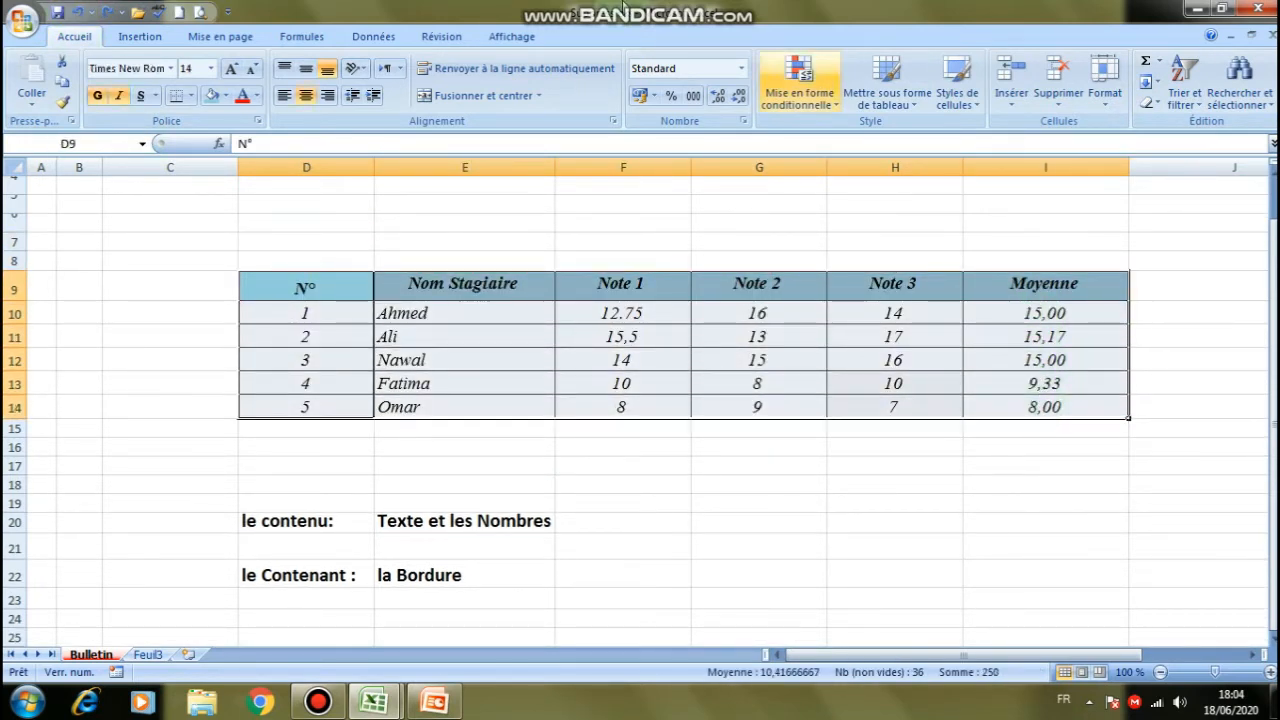
left_click(1157, 103)
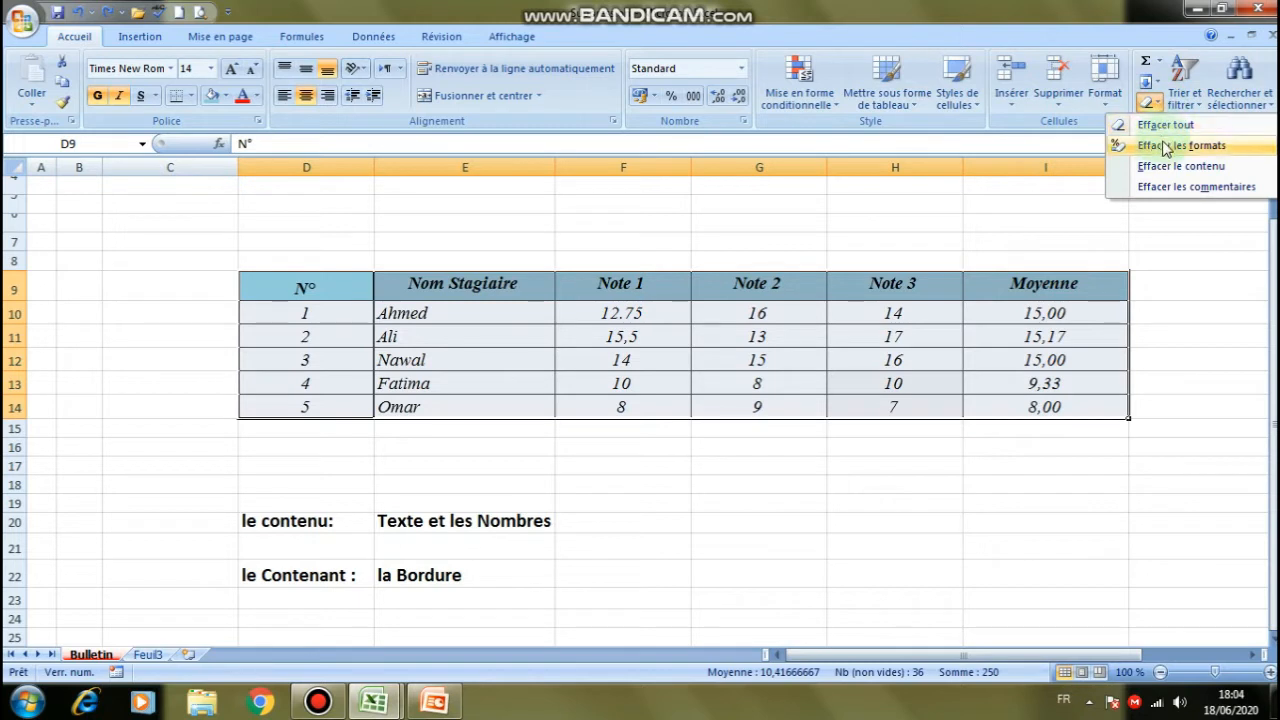
left_click(1166, 146)
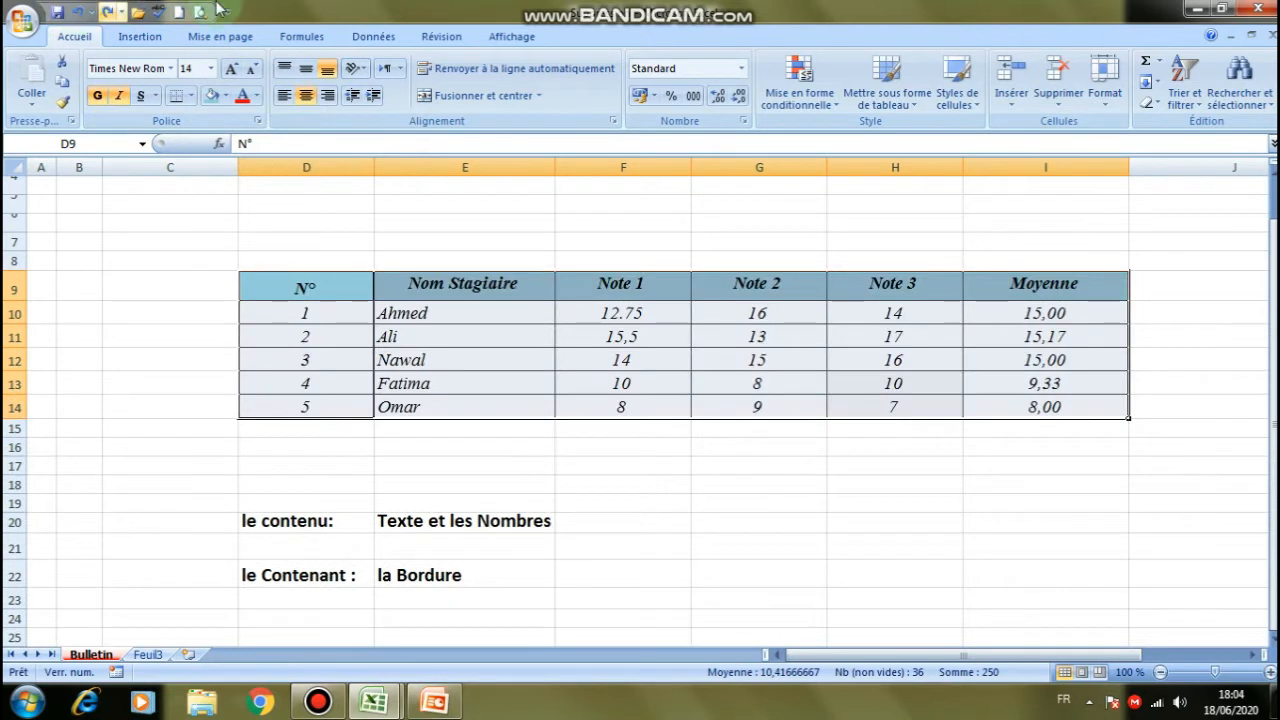
left_click(466, 333)
Step: Empty the table cells D9:I14 with Effacer le contenu, and undo the operation
left_click_drag(306, 289, 1089, 412)
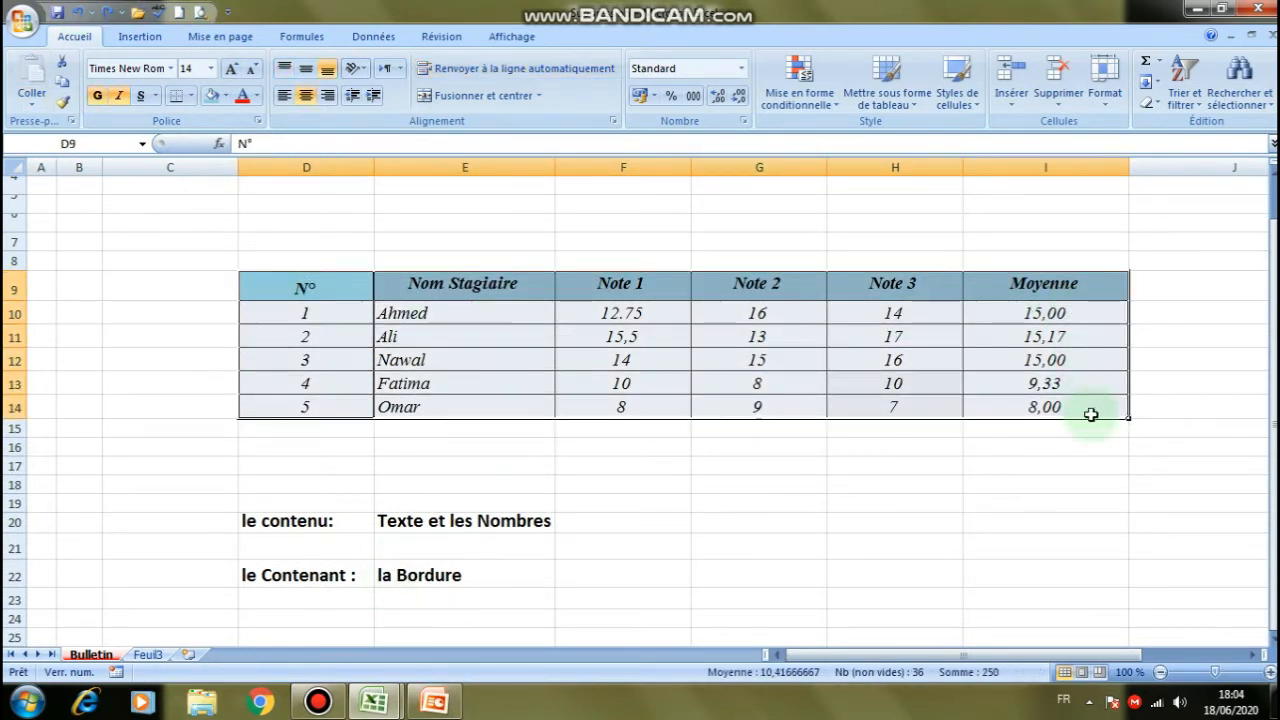
left_click(1149, 102)
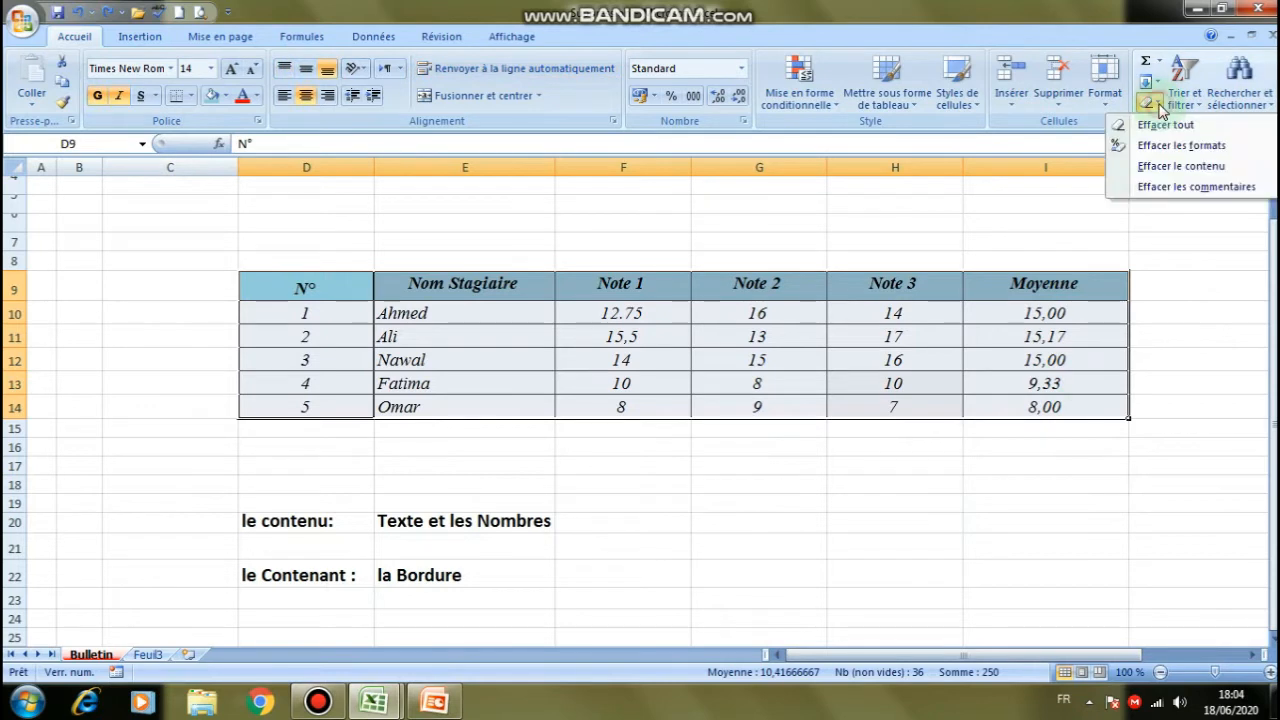
left_click(1165, 170)
left_click(849, 292)
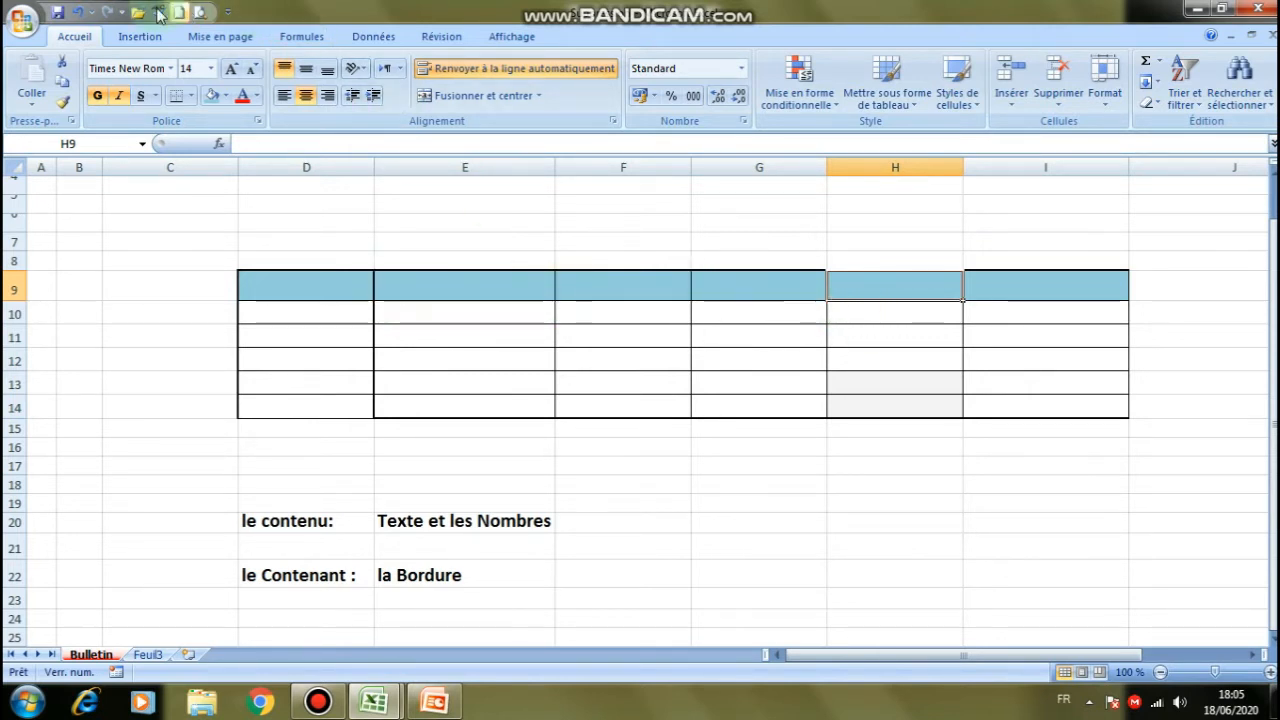
left_click(79, 12)
left_click(757, 463)
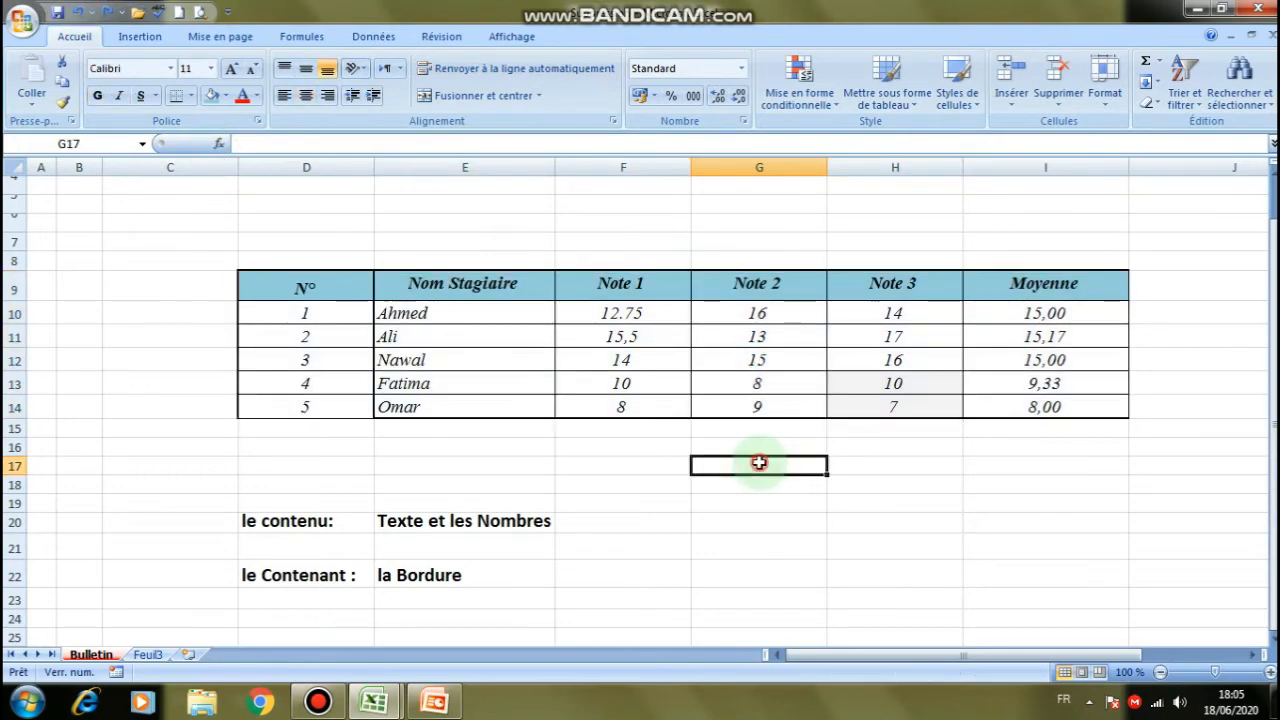
Step: Switch back to the PowerPoint slideshow at the slide on deleting a cell's contents
left_click(437, 703)
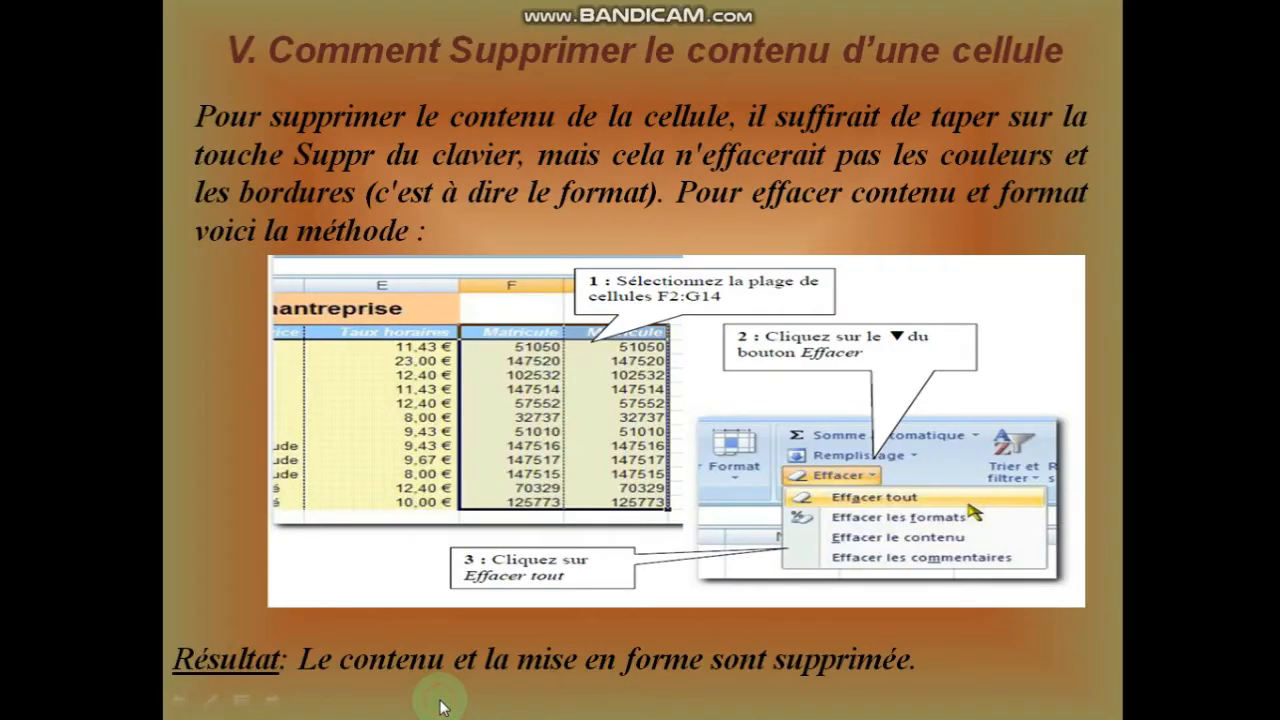
left_click(666, 323)
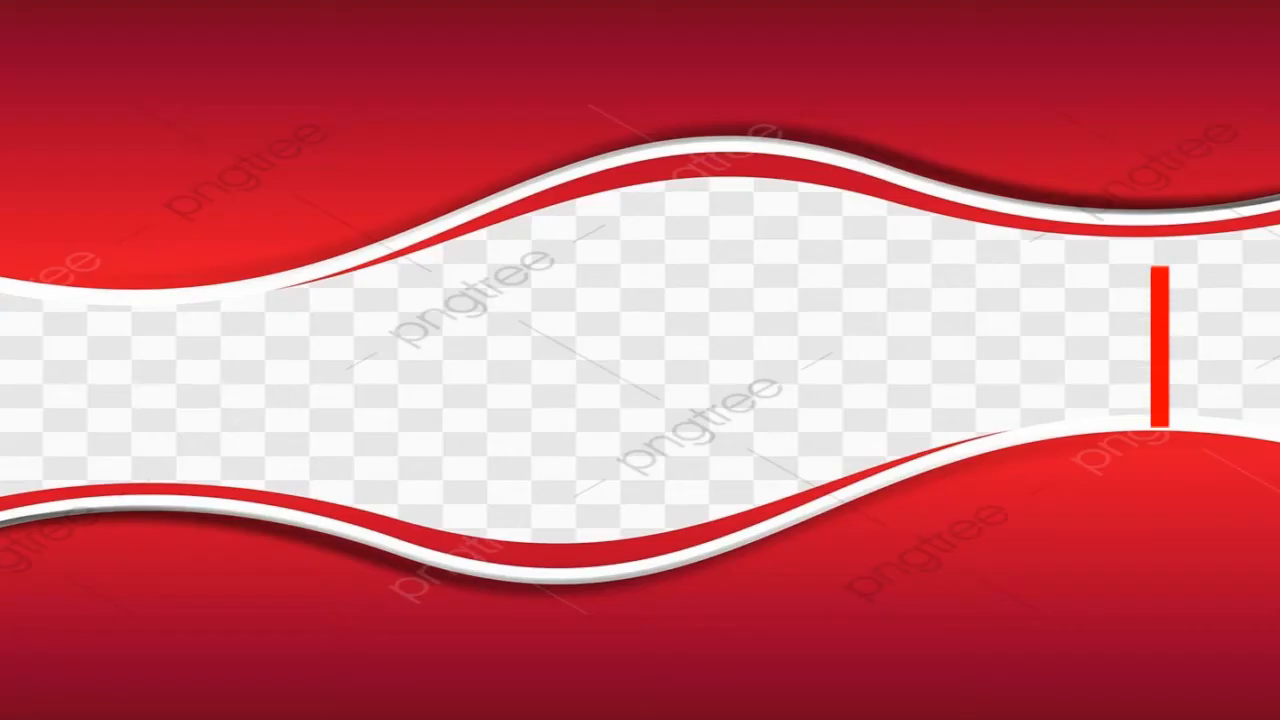